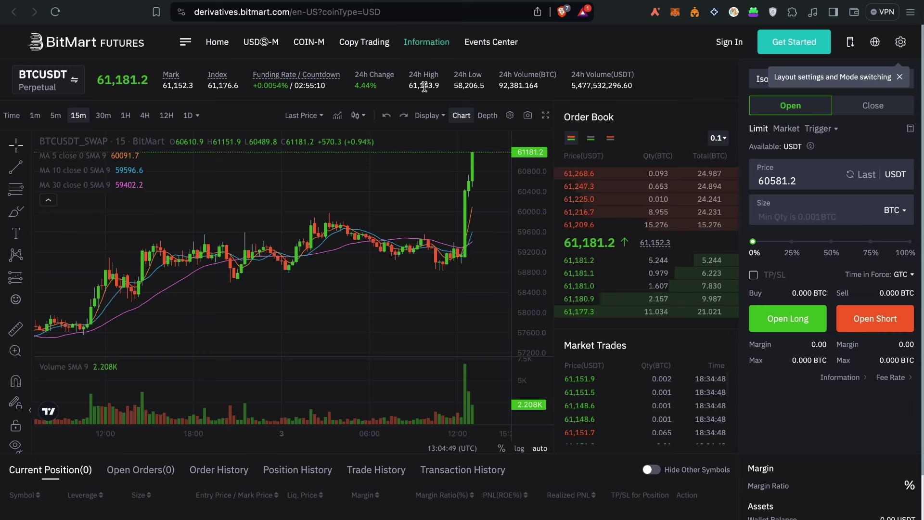
{"action": "scroll", "coordinate": [484, 252], "scroll_direction": "down", "scroll_amount": 2}
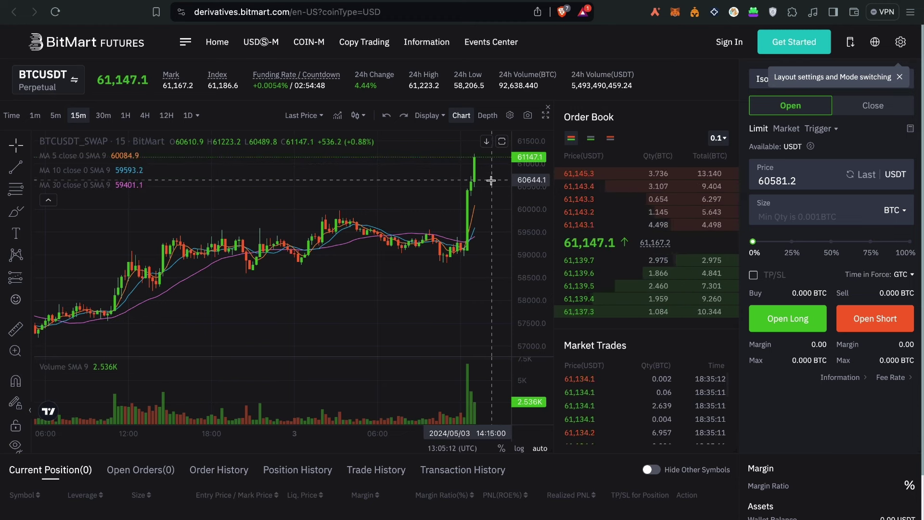
{"action": "scroll", "coordinate": [491, 181], "scroll_direction": "down", "scroll_amount": 3}
{"action": "scroll", "coordinate": [492, 185], "scroll_direction": "down", "scroll_amount": 3}
{"action": "scroll", "coordinate": [492, 184], "scroll_direction": "down", "scroll_amount": 3}
{"action": "scroll", "coordinate": [392, 218], "scroll_direction": "down", "scroll_amount": 2}
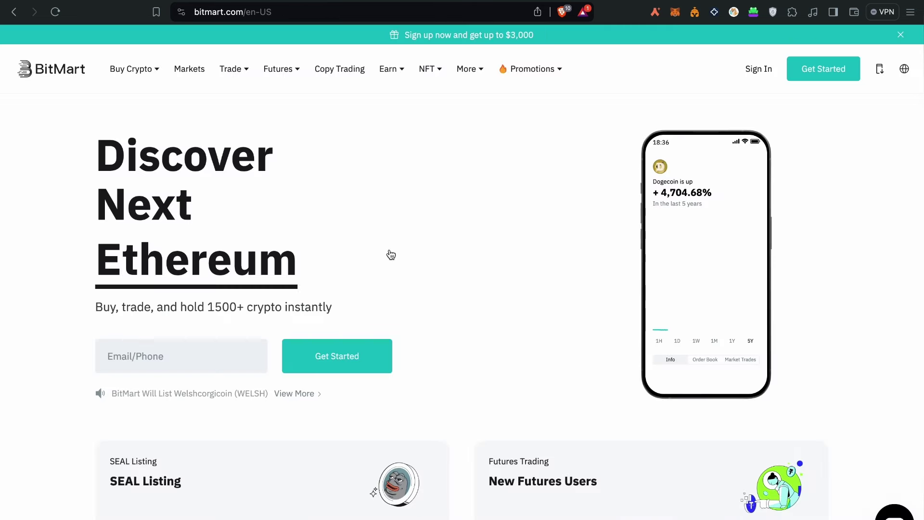
Step: Navigate to BitMart's Events Center page listing the ongoing promotions
{"action": "mouse_move", "coordinate": [532, 68]}
{"action": "left_click", "coordinate": [549, 118]}
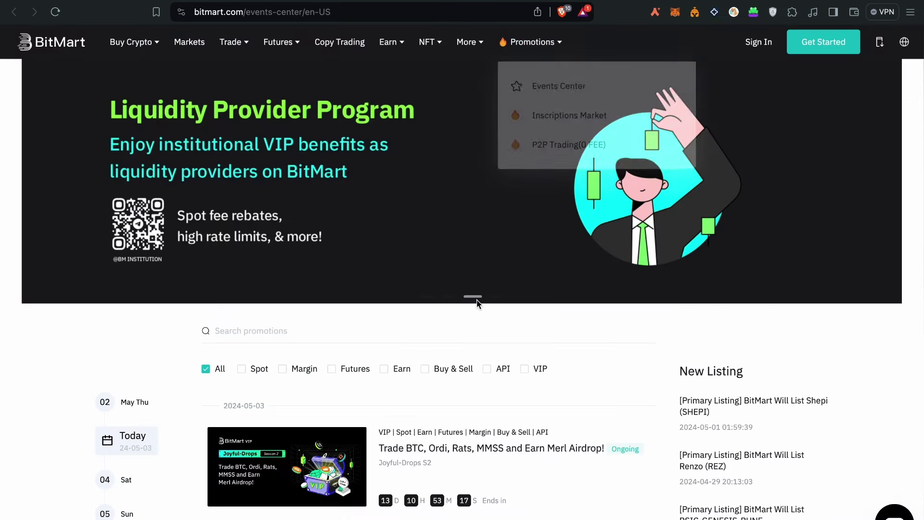
{"action": "scroll", "coordinate": [603, 367], "scroll_direction": "down", "scroll_amount": 1}
{"action": "scroll", "coordinate": [602, 366], "scroll_direction": "down", "scroll_amount": 1}
{"action": "scroll", "coordinate": [603, 365], "scroll_direction": "down", "scroll_amount": 2}
{"action": "scroll", "coordinate": [604, 367], "scroll_direction": "down", "scroll_amount": 1}
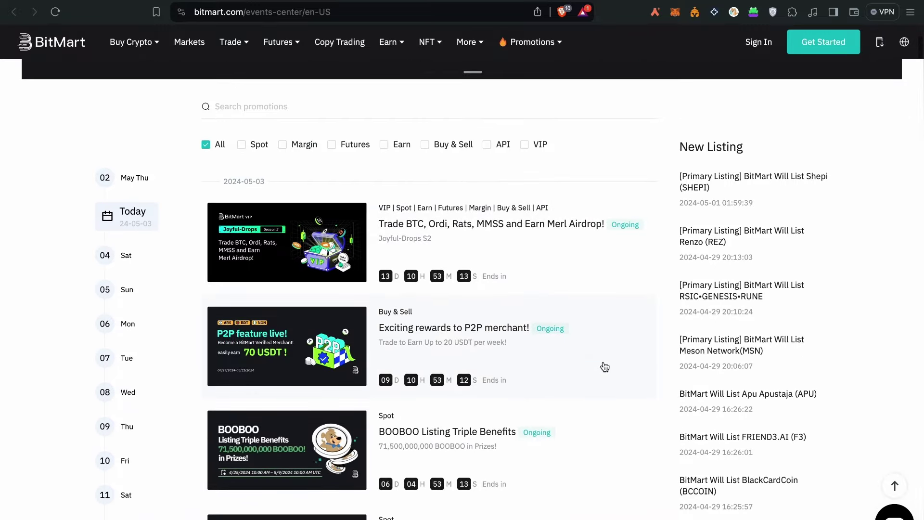
{"action": "scroll", "coordinate": [604, 367], "scroll_direction": "down", "scroll_amount": 1}
{"action": "scroll", "coordinate": [605, 367], "scroll_direction": "down", "scroll_amount": 2}
{"action": "scroll", "coordinate": [604, 366], "scroll_direction": "up", "scroll_amount": 2}
{"action": "scroll", "coordinate": [605, 367], "scroll_direction": "up", "scroll_amount": 2}
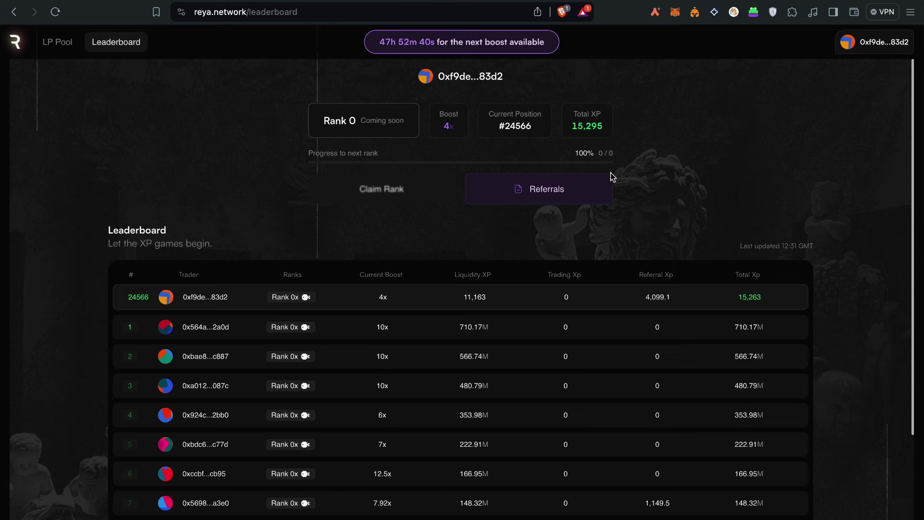
Step: View the Reya Network referral stats and invite link, then close the referrals popup
{"action": "left_click", "coordinate": [553, 189]}
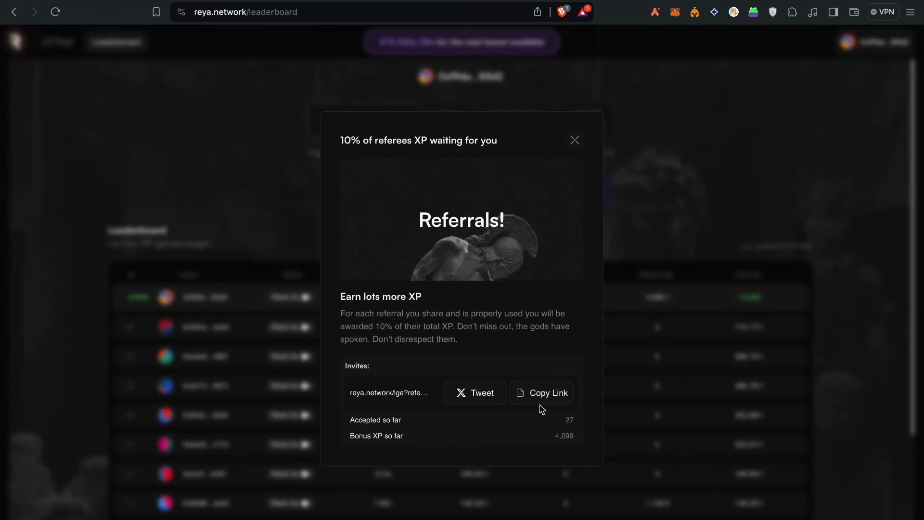
{"action": "left_click", "coordinate": [575, 141]}
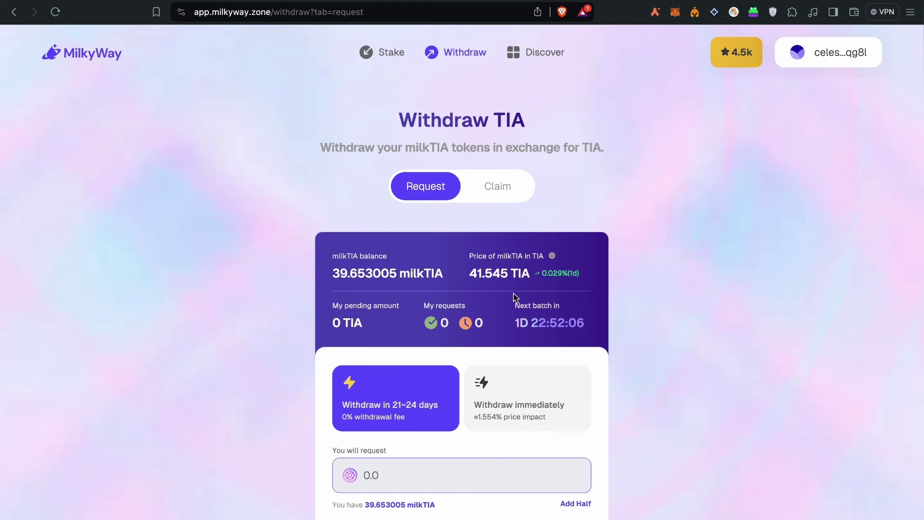
{"action": "scroll", "coordinate": [513, 296], "scroll_direction": "down", "scroll_amount": 1}
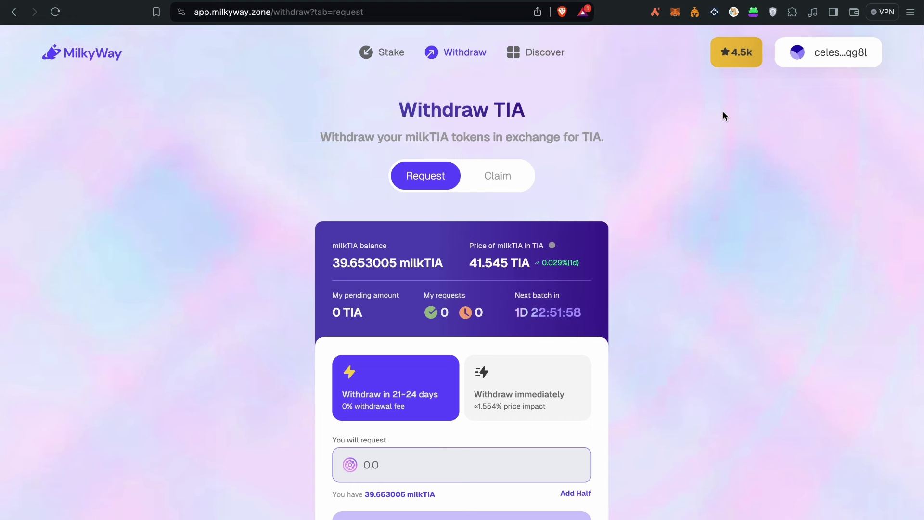
Step: View the MilkyWay mPoints breakdown showing 4,481.9977 total points
{"action": "left_click", "coordinate": [730, 60]}
{"action": "scroll", "coordinate": [620, 183], "scroll_direction": "down", "scroll_amount": 1}
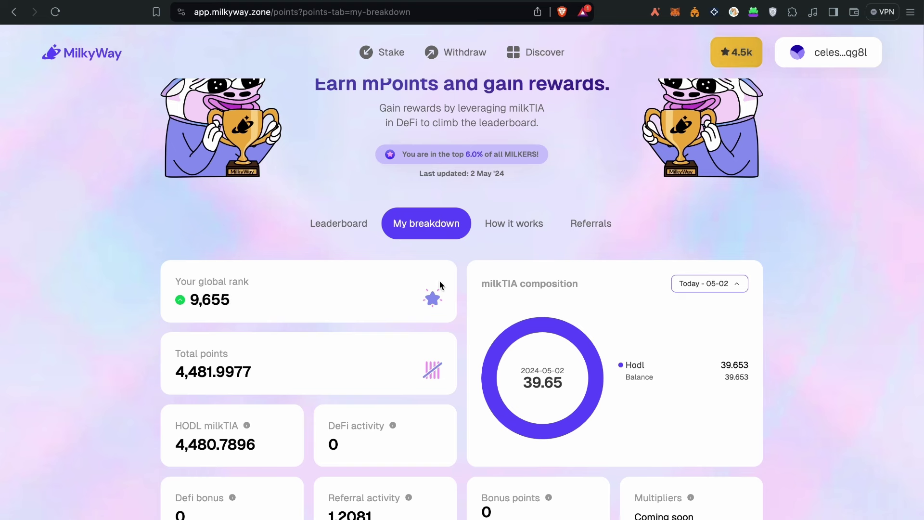
Step: Go to the Stake TIA page and focus the 'You stake' amount field
{"action": "left_click", "coordinate": [389, 54]}
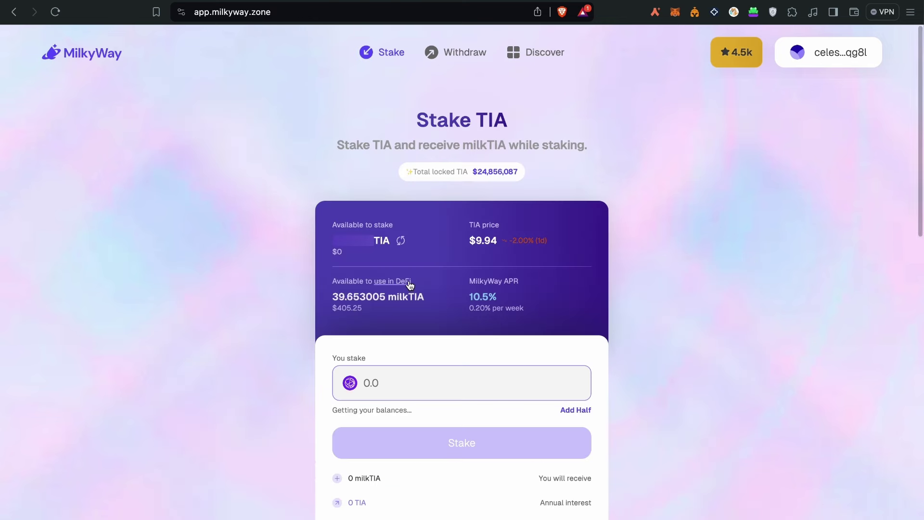
{"action": "left_click", "coordinate": [383, 390]}
{"action": "type", "text": "1"}
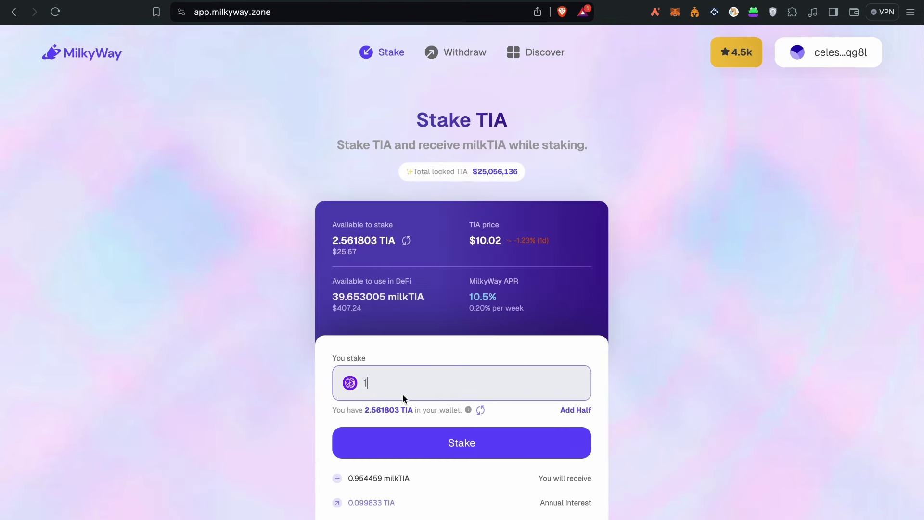
{"action": "scroll", "coordinate": [458, 423], "scroll_direction": "down", "scroll_amount": 1}
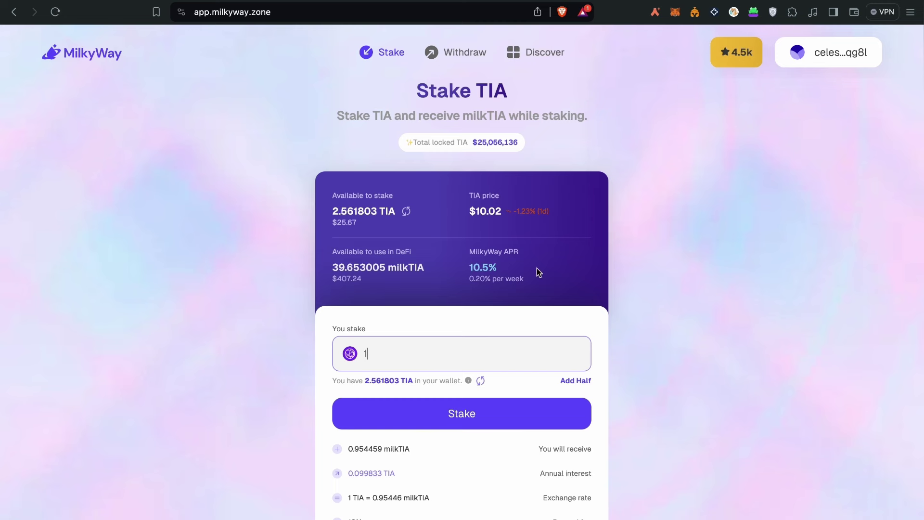
Step: Reset the MilkyWay app from the error and reload the points breakdown
{"action": "left_click", "coordinate": [734, 53]}
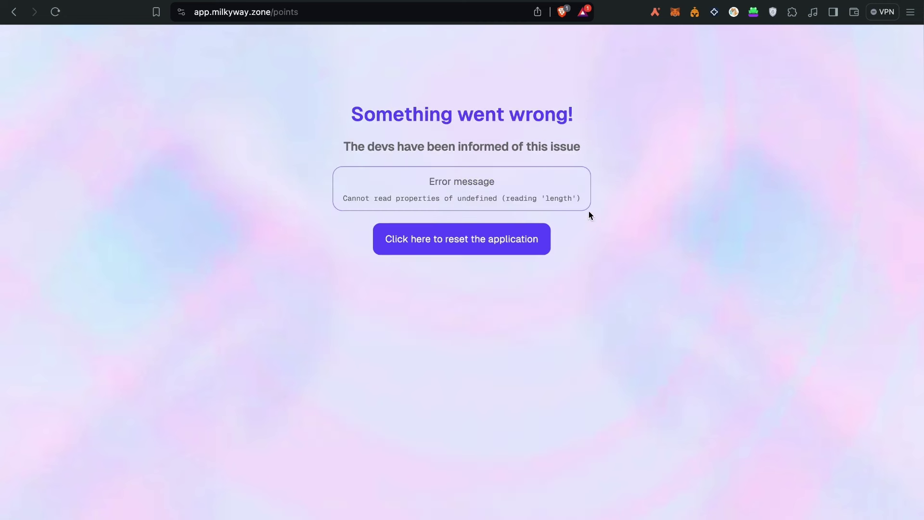
{"action": "left_click", "coordinate": [477, 246]}
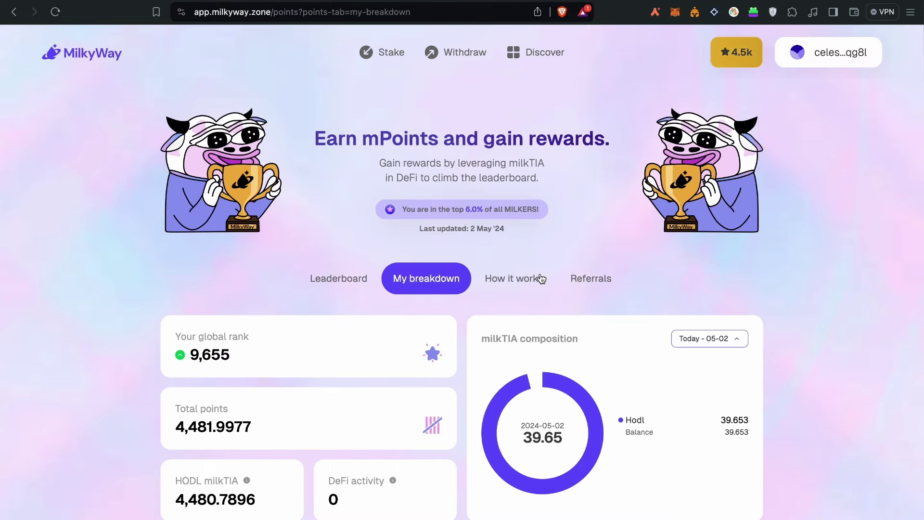
{"action": "scroll", "coordinate": [427, 356], "scroll_direction": "down", "scroll_amount": 3}
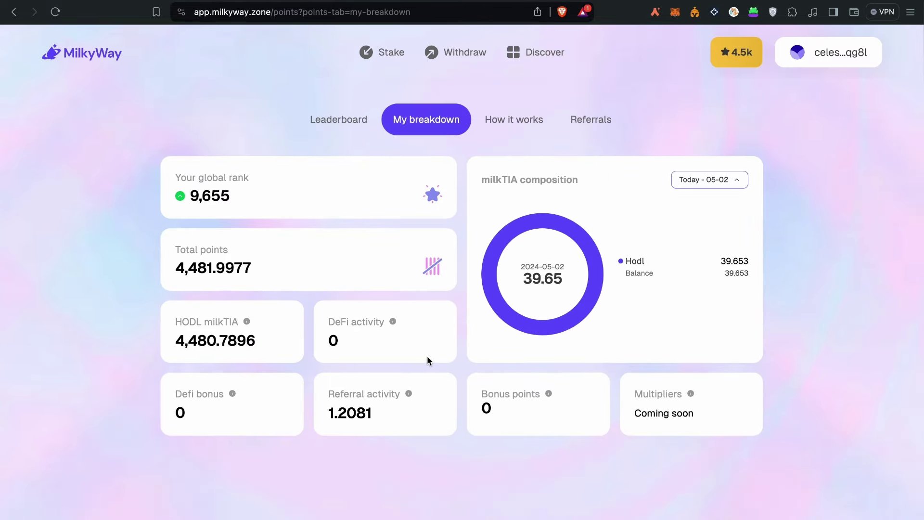
{"action": "left_click", "coordinate": [733, 52]}
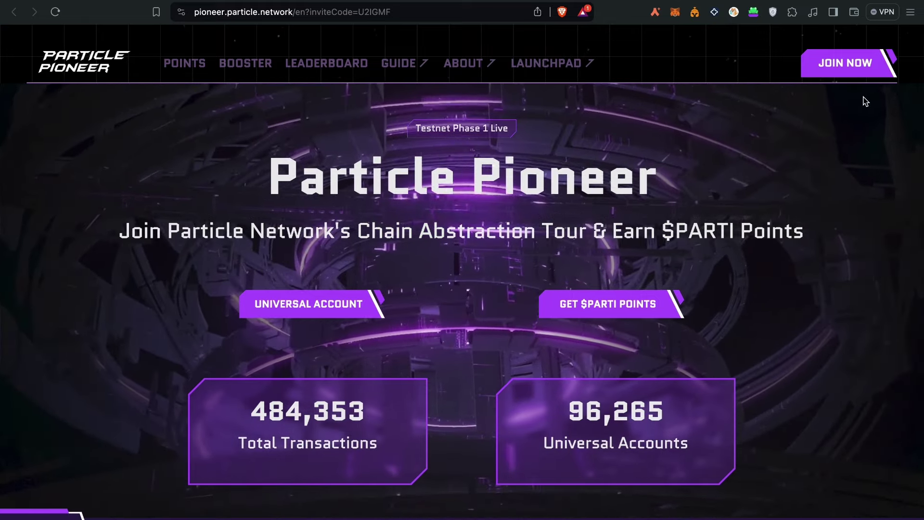
Step: Start Universal Account activation via JOIN NOW and log in with Discord
{"action": "left_click", "coordinate": [846, 72]}
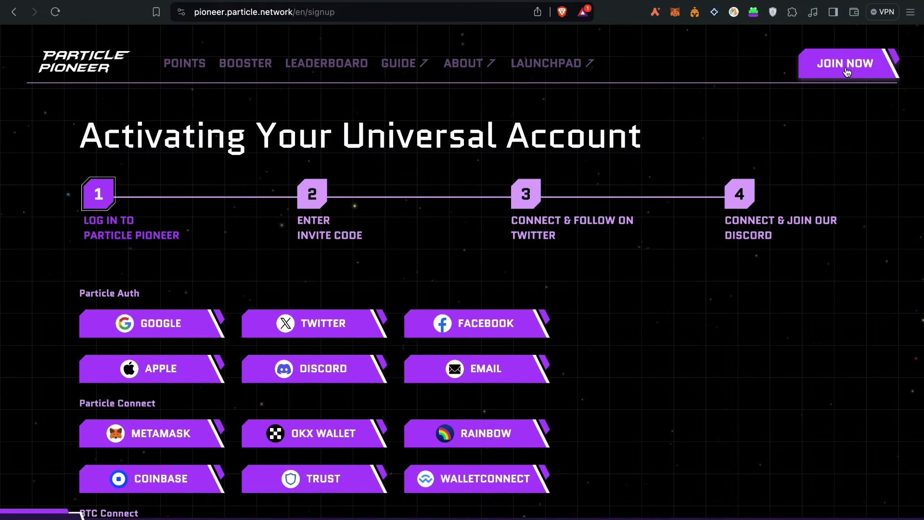
{"action": "left_click", "coordinate": [307, 370]}
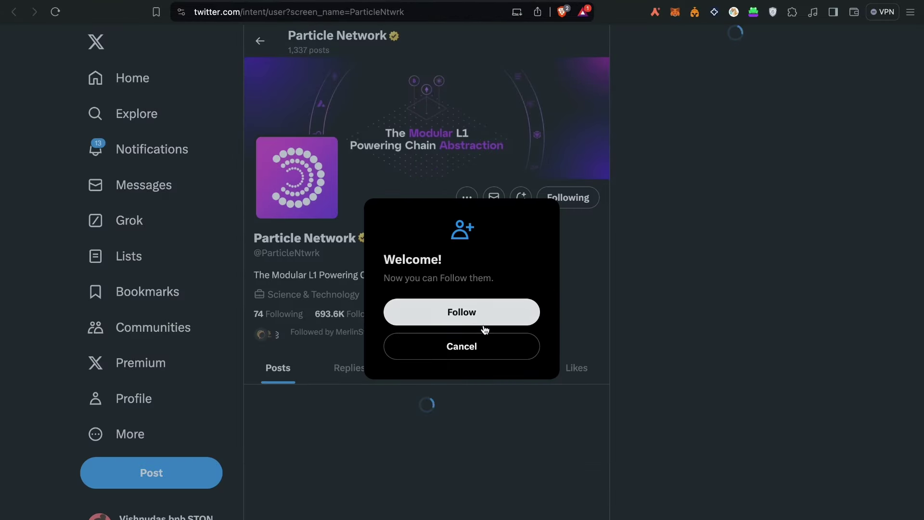
Step: Follow Particle Network on Twitter from the Welcome dialog
{"action": "left_click", "coordinate": [483, 325]}
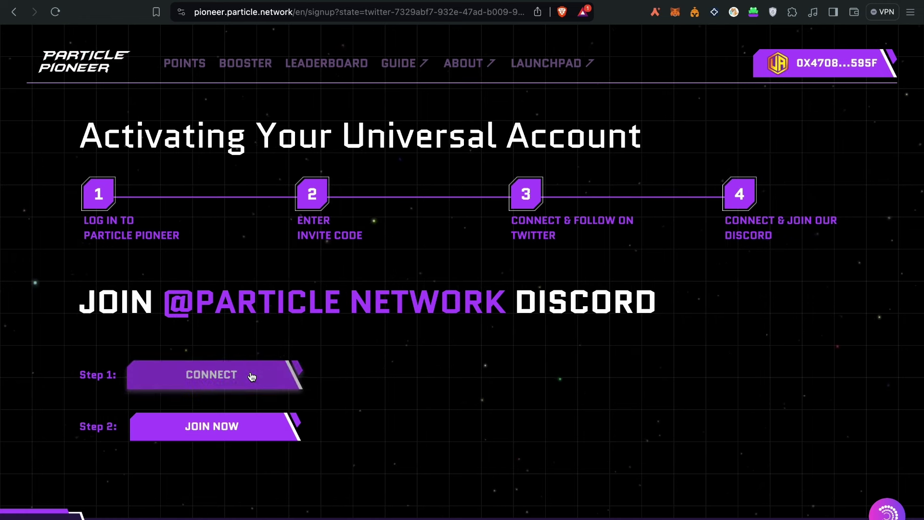
Step: Connect and authorize Discord for the signup, then start joining the Particle Network server
{"action": "left_click", "coordinate": [251, 375]}
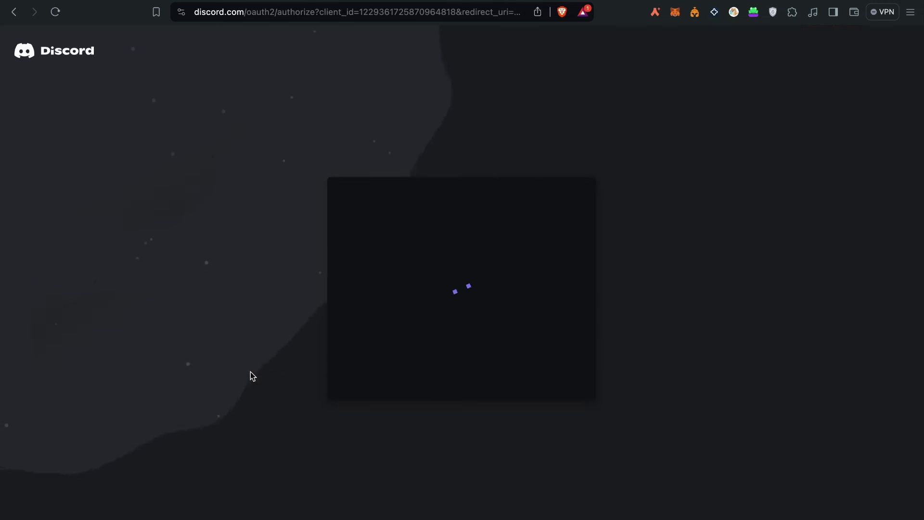
{"action": "left_click", "coordinate": [546, 483]}
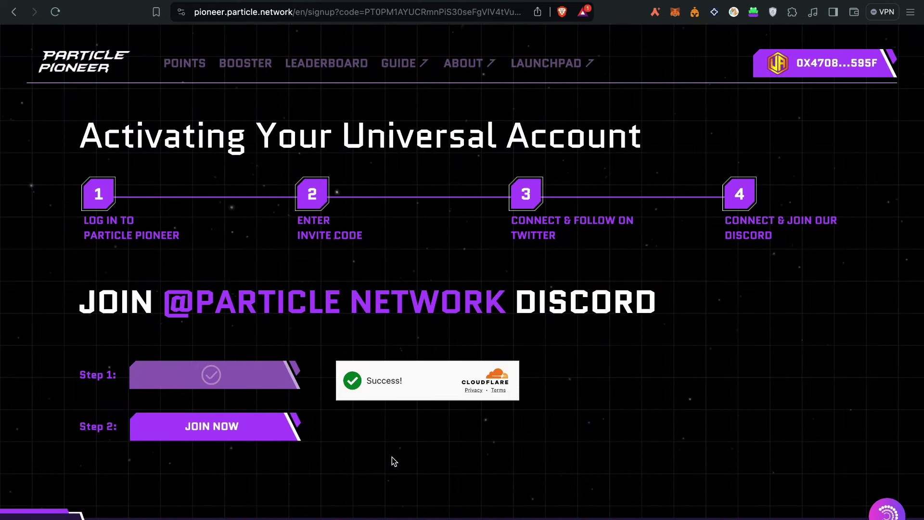
{"action": "left_click", "coordinate": [250, 425]}
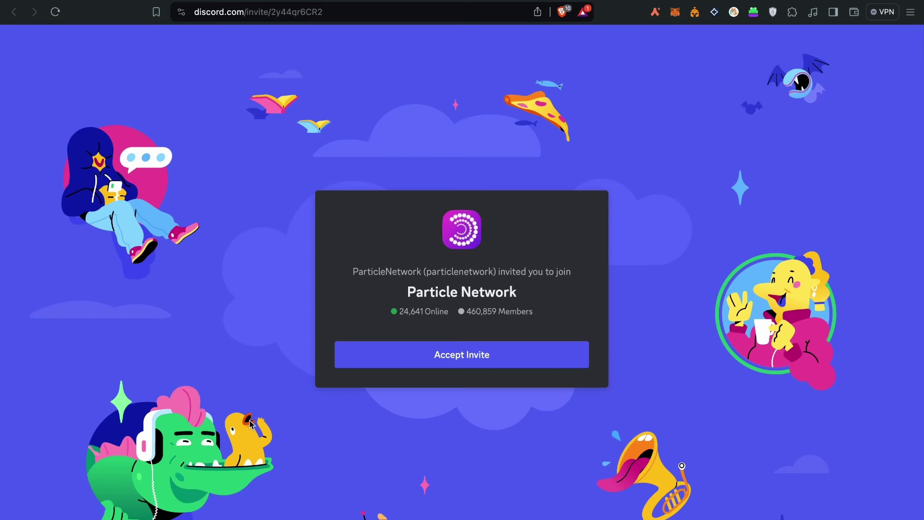
Step: Accept the invite to join the Particle Network Discord server
{"action": "left_click", "coordinate": [465, 354]}
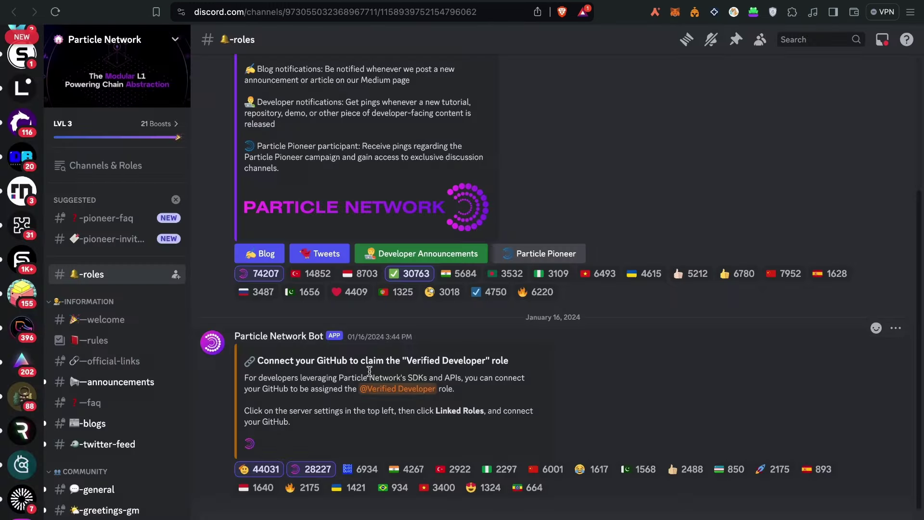
{"action": "scroll", "coordinate": [283, 449], "scroll_direction": "up", "scroll_amount": 5}
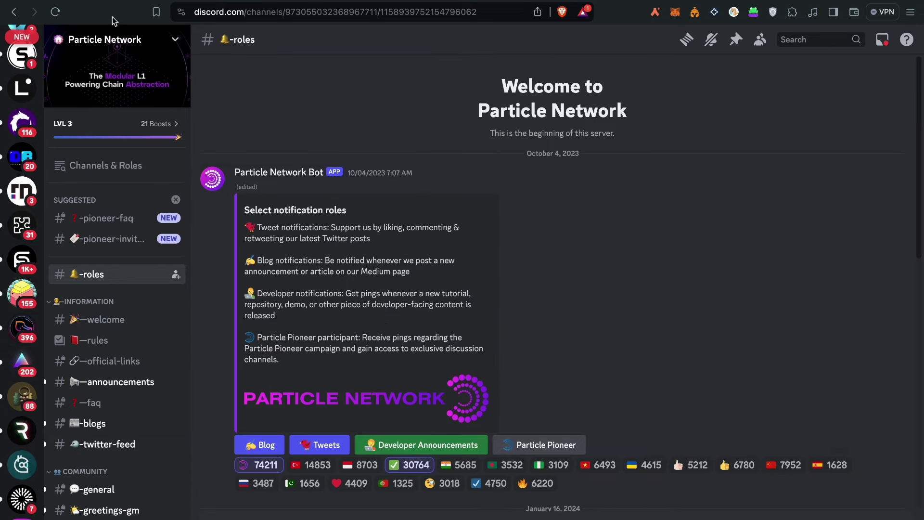
{"action": "scroll", "coordinate": [302, 250], "scroll_direction": "down", "scroll_amount": 5}
{"action": "scroll", "coordinate": [469, 305], "scroll_direction": "up", "scroll_amount": 2}
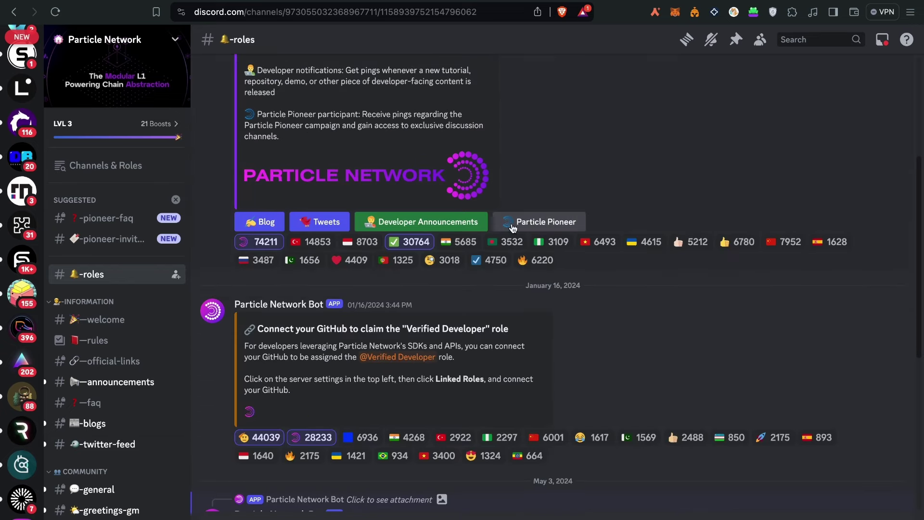
{"action": "scroll", "coordinate": [469, 304], "scroll_direction": "down", "scroll_amount": 3}
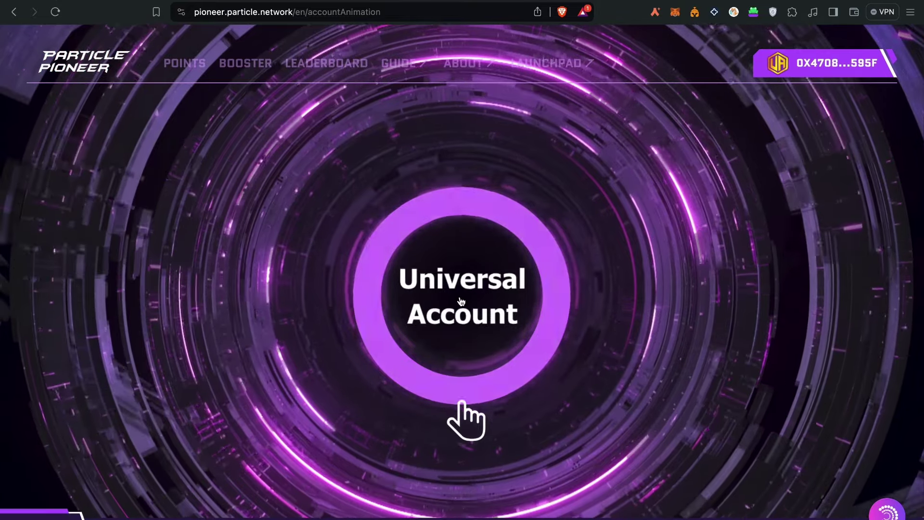
Step: Continue the Universal Account activation and return to the Particle Pioneer home page
{"action": "left_click", "coordinate": [464, 406]}
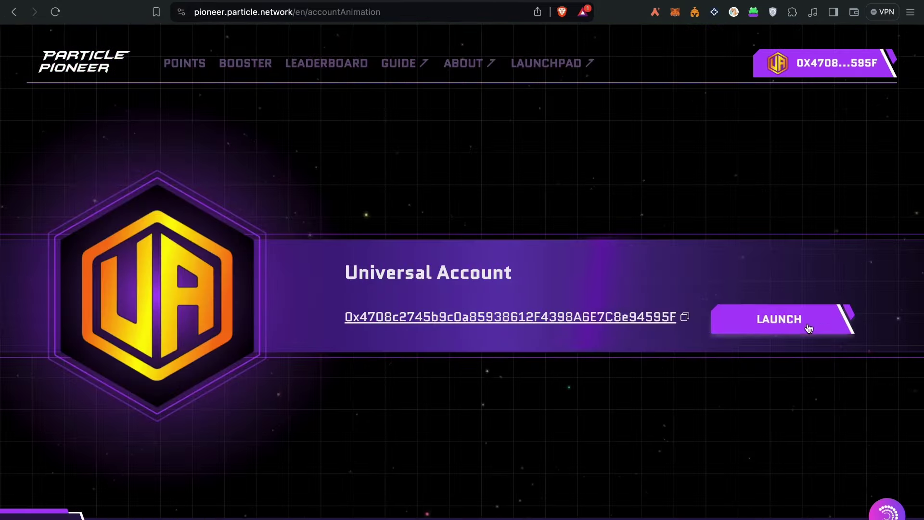
{"action": "left_click", "coordinate": [809, 328]}
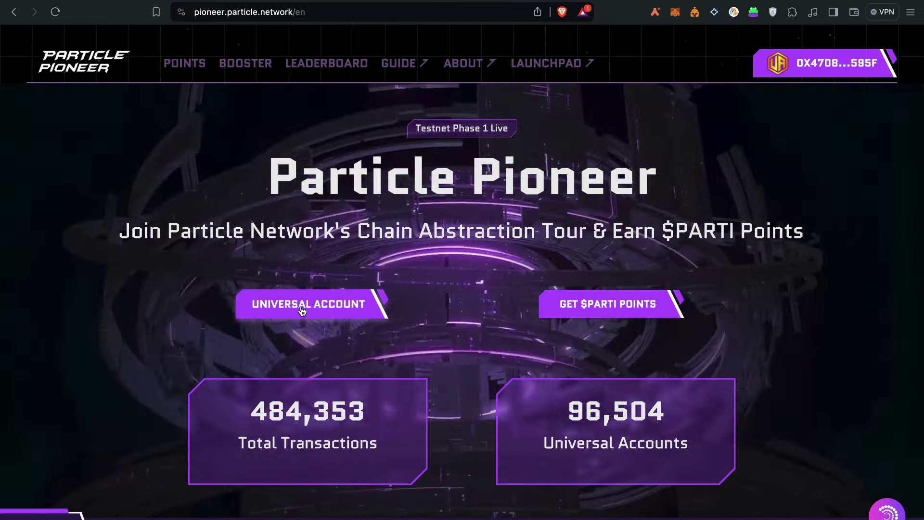
Step: Keep Ethereum Sepolia as the deposit source chain and copy the 0xE913...7cd6 owner wallet address
{"action": "left_click", "coordinate": [301, 304]}
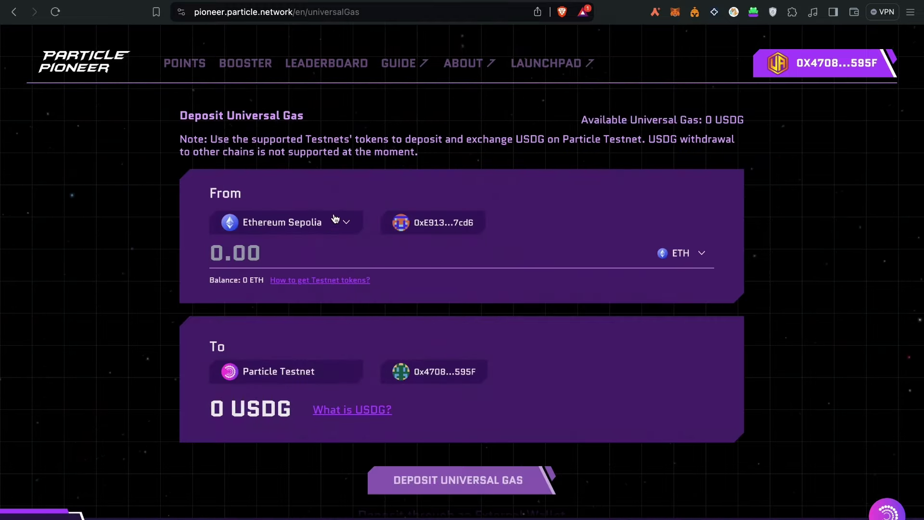
{"action": "left_click", "coordinate": [346, 230]}
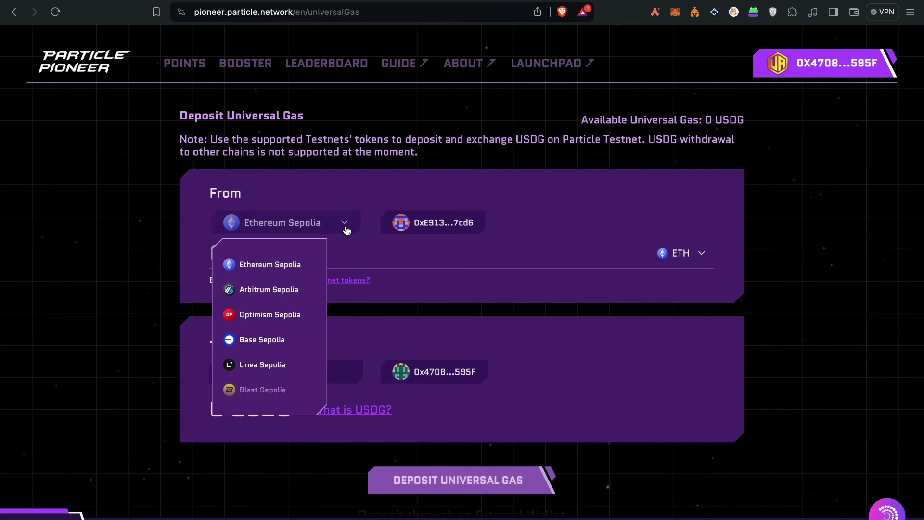
{"action": "scroll", "coordinate": [288, 294], "scroll_direction": "down", "scroll_amount": 2}
{"action": "scroll", "coordinate": [287, 293], "scroll_direction": "down", "scroll_amount": 2}
{"action": "scroll", "coordinate": [280, 315], "scroll_direction": "down", "scroll_amount": 1}
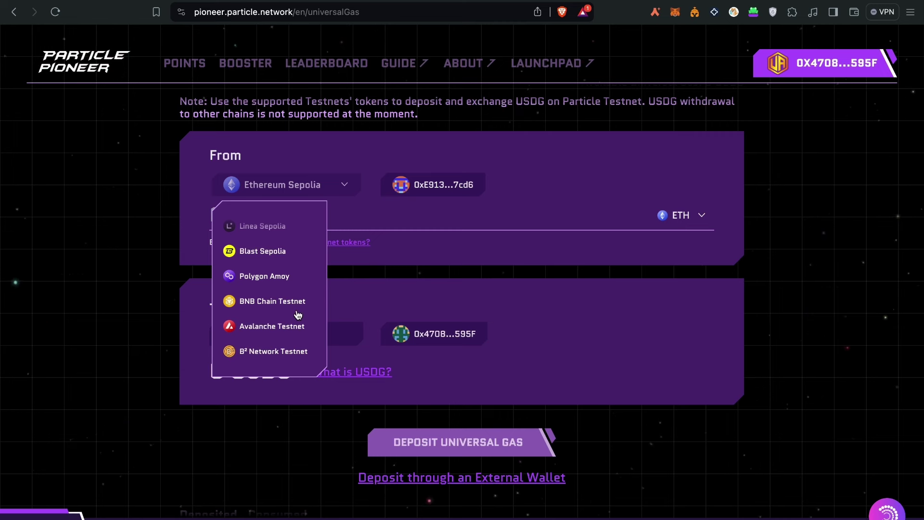
{"action": "scroll", "coordinate": [297, 315], "scroll_direction": "up", "scroll_amount": 4}
{"action": "left_click", "coordinate": [280, 228]}
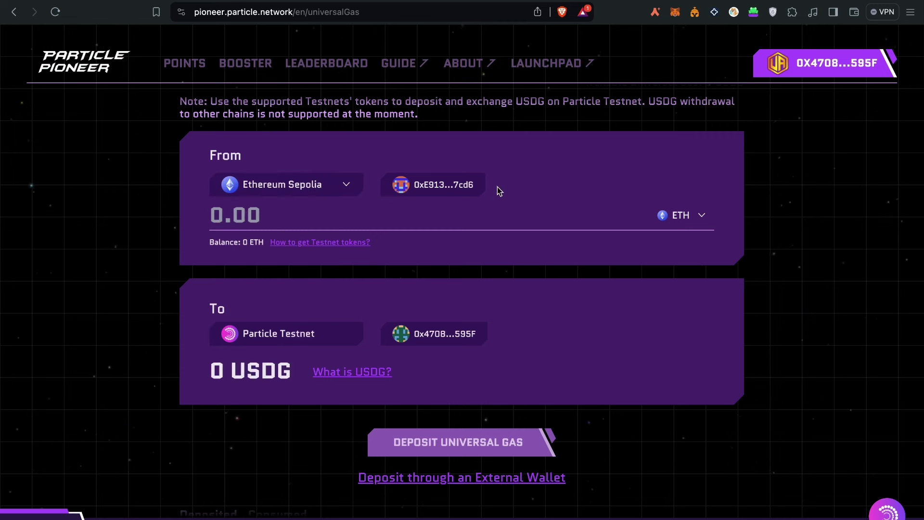
{"action": "left_click", "coordinate": [463, 186]}
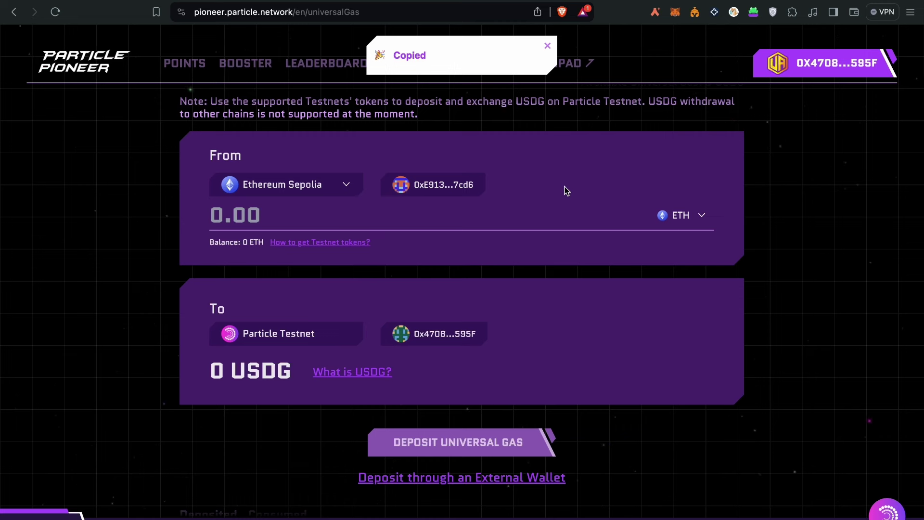
Step: In MetaMask, send 0.15 SepoliaETH to the pasted 0xE913...7cd6 address and proceed to confirmation
{"action": "key", "text": "alt+shift+m"}
{"action": "left_click", "coordinate": [538, 156]}
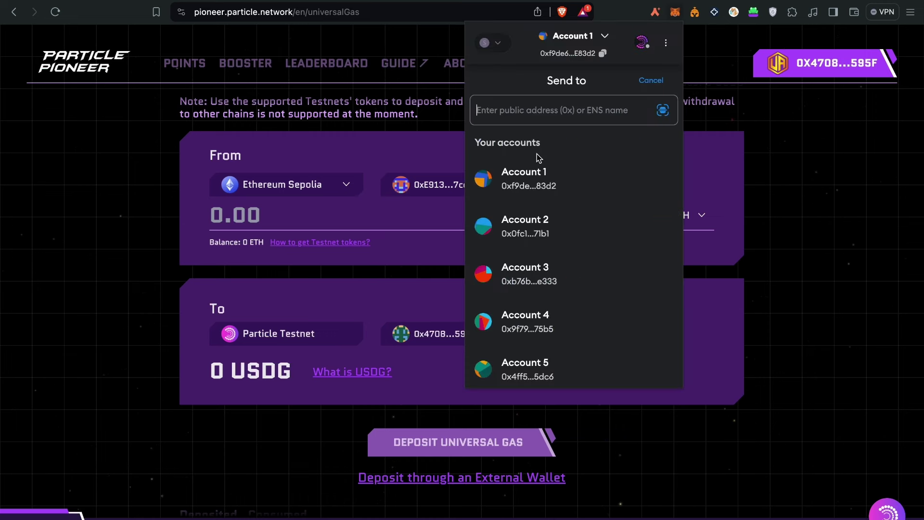
{"action": "key", "text": "ctrl+v"}
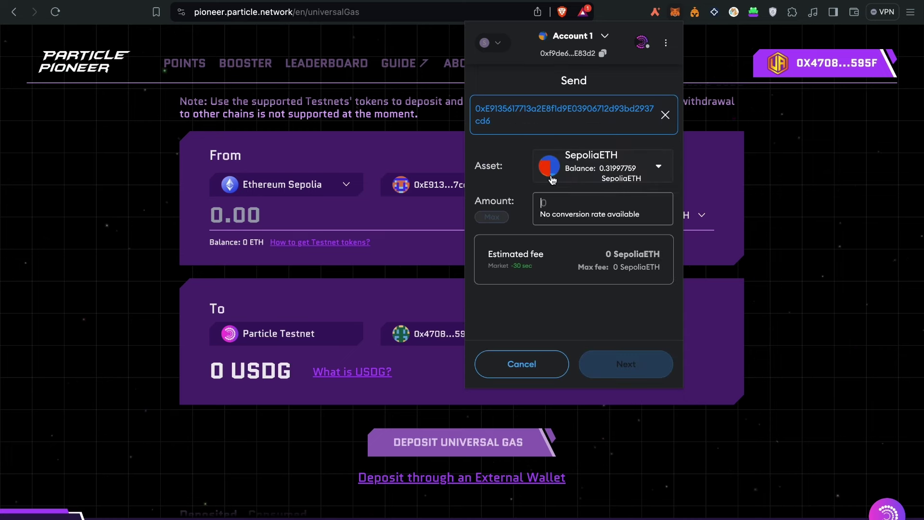
{"action": "type", "text": "0.15"}
{"action": "left_click", "coordinate": [624, 358]}
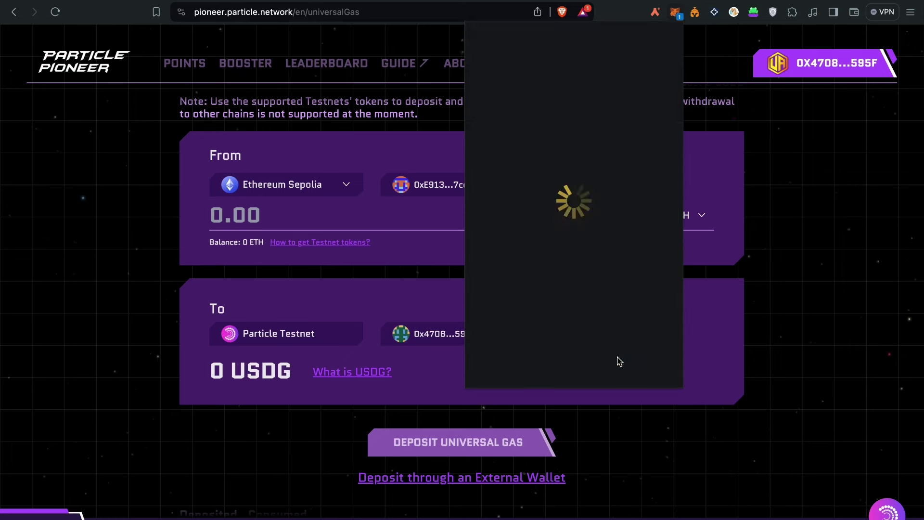
Step: Confirm the 0.15 ETH transfer, deposit 0.1 ETH as Universal Gas, then go to My $PARTI Points
{"action": "left_click", "coordinate": [624, 358]}
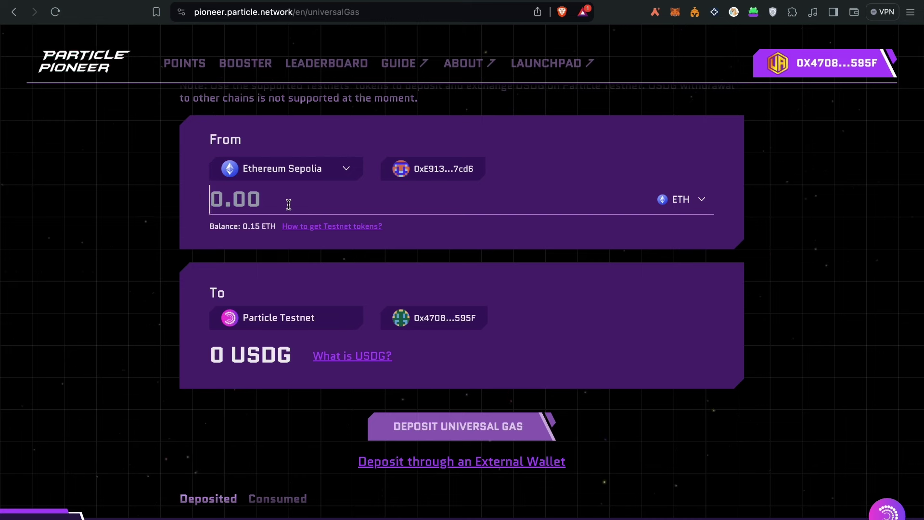
{"action": "type", "text": "0.1"}
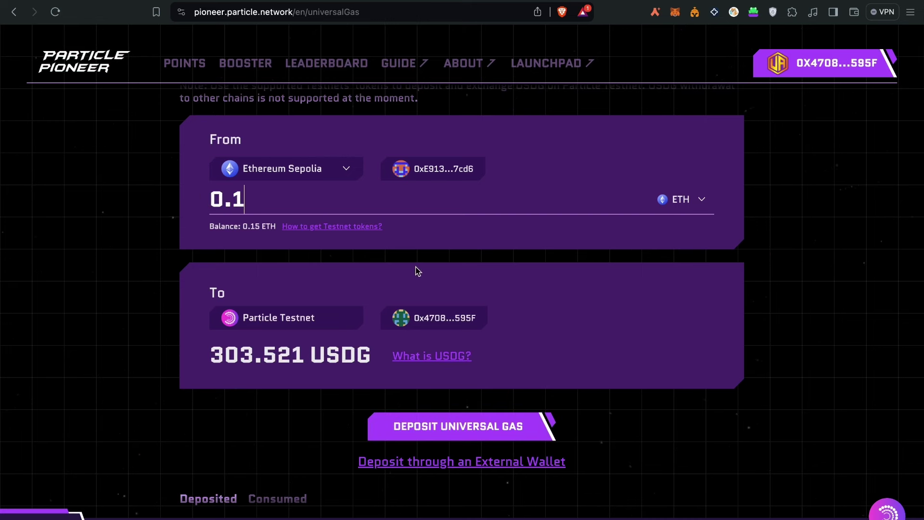
{"action": "left_click", "coordinate": [445, 428]}
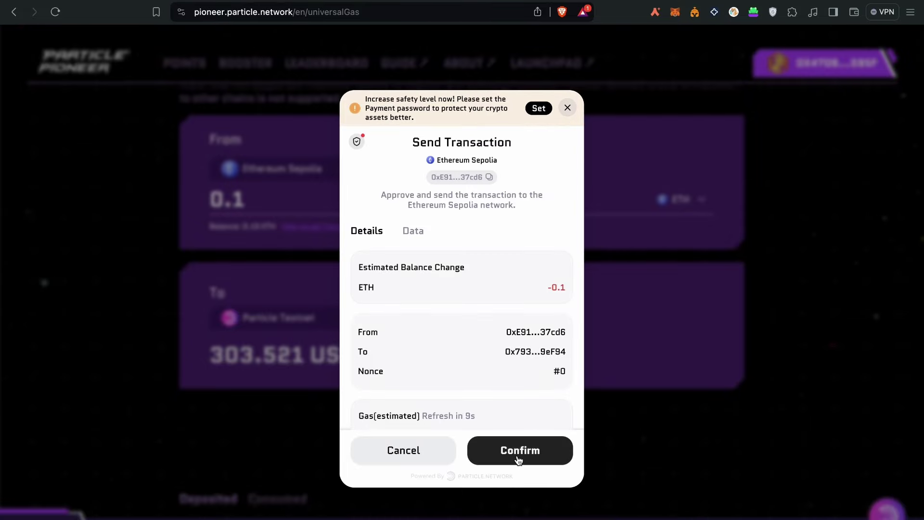
{"action": "left_click", "coordinate": [518, 459]}
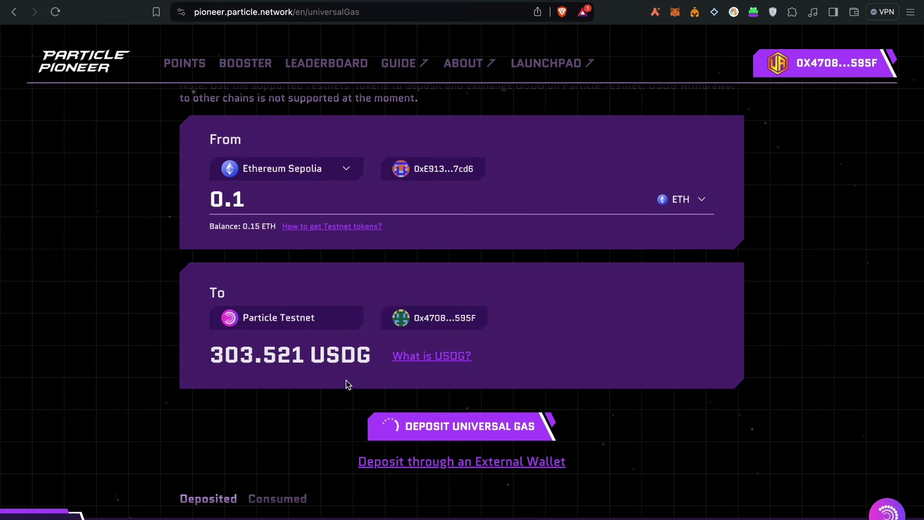
{"action": "scroll", "coordinate": [345, 385], "scroll_direction": "down", "scroll_amount": 5}
{"action": "scroll", "coordinate": [347, 380], "scroll_direction": "up", "scroll_amount": 5}
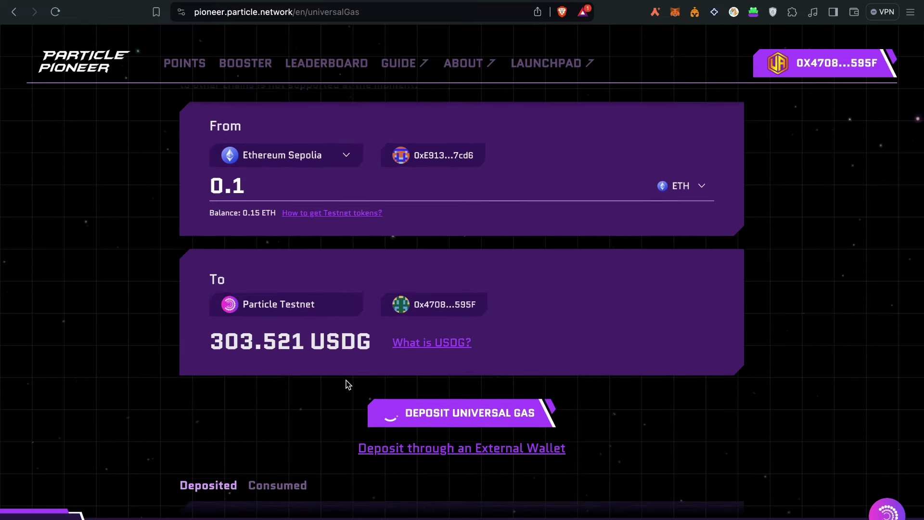
{"action": "scroll", "coordinate": [405, 372], "scroll_direction": "up", "scroll_amount": 1}
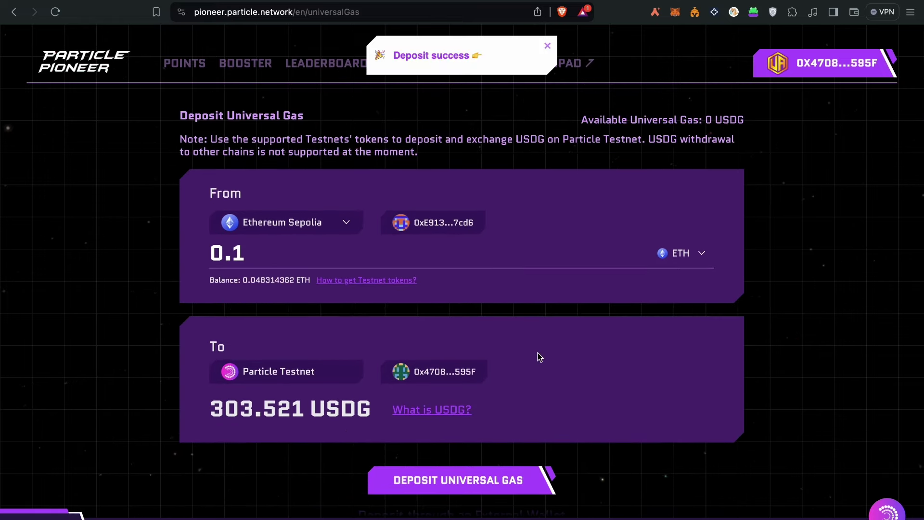
{"action": "scroll", "coordinate": [538, 353], "scroll_direction": "down", "scroll_amount": 1}
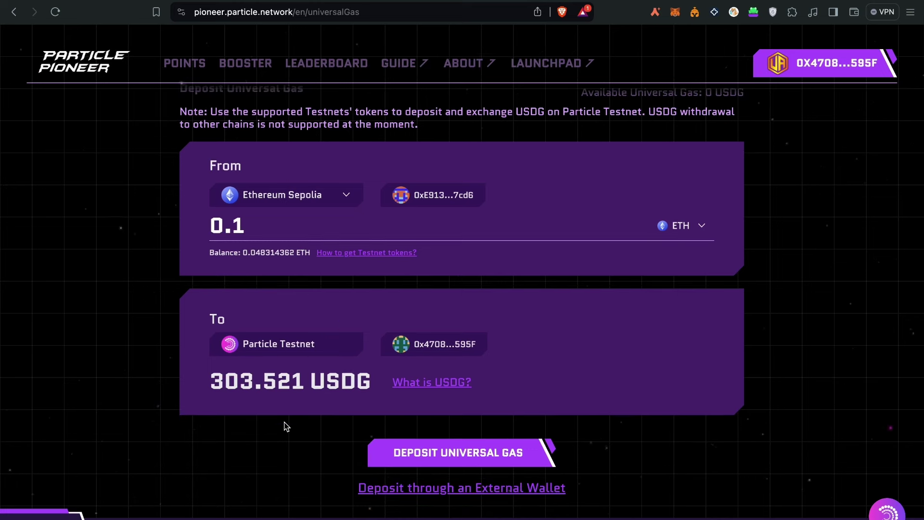
{"action": "scroll", "coordinate": [289, 442], "scroll_direction": "down", "scroll_amount": 2}
{"action": "scroll", "coordinate": [296, 455], "scroll_direction": "down", "scroll_amount": 2}
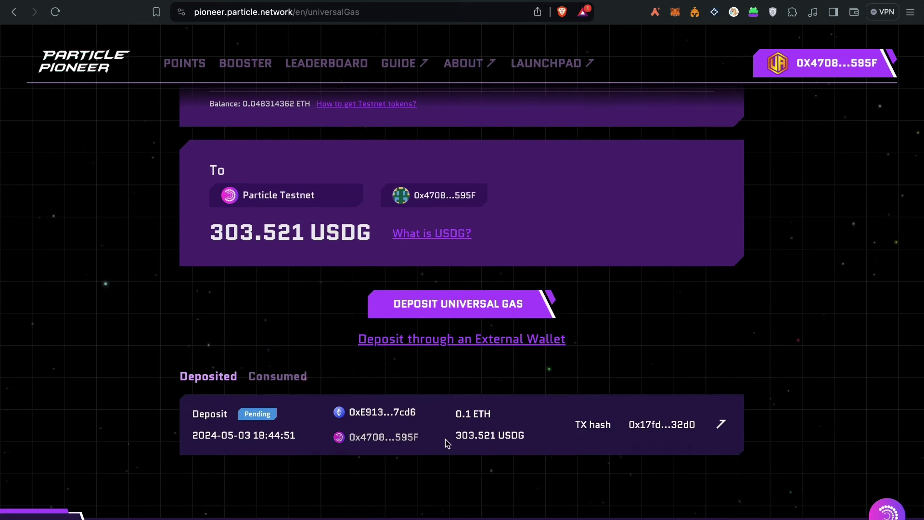
{"action": "left_click", "coordinate": [194, 66]}
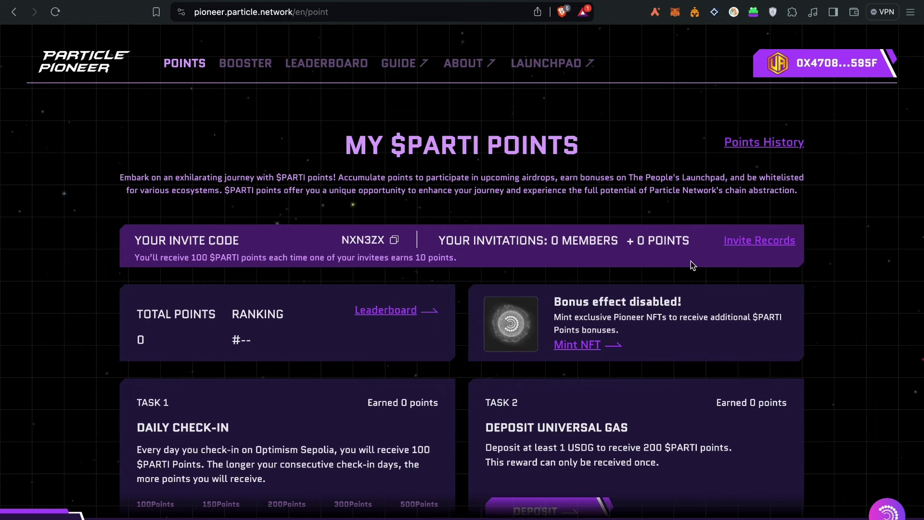
{"action": "scroll", "coordinate": [691, 261], "scroll_direction": "down", "scroll_amount": 1}
Step: From the points page, view the booster NFTs and try minting the ALLY Holder LV.1 NFT
{"action": "left_click", "coordinate": [592, 308]}
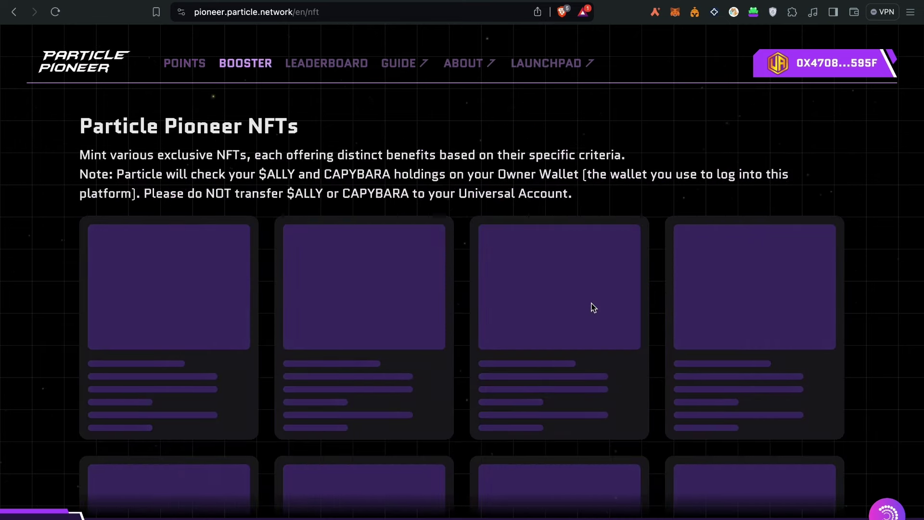
{"action": "scroll", "coordinate": [593, 308], "scroll_direction": "down", "scroll_amount": 3}
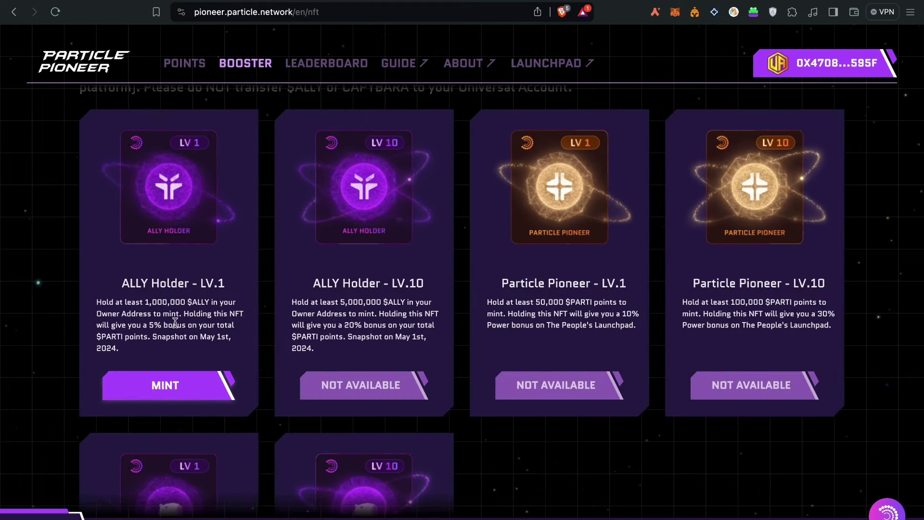
{"action": "left_click", "coordinate": [169, 384]}
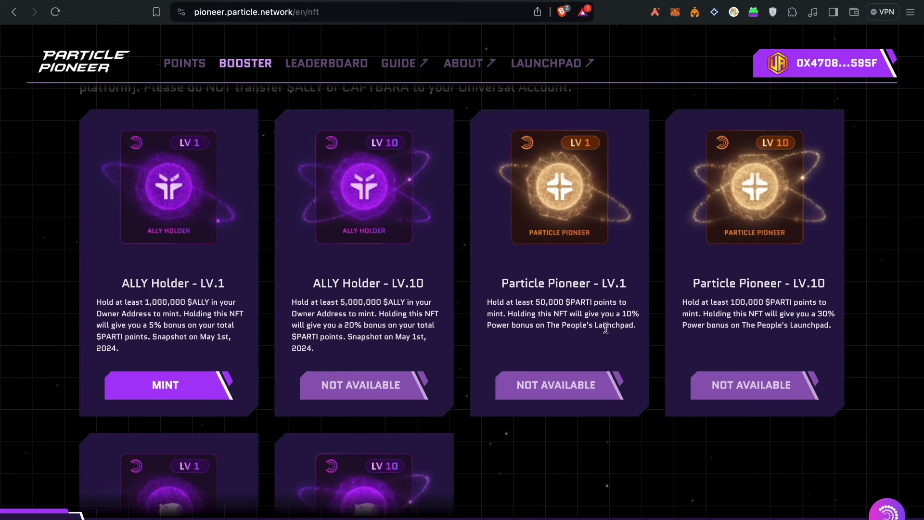
{"action": "scroll", "coordinate": [602, 327], "scroll_direction": "down", "scroll_amount": 2}
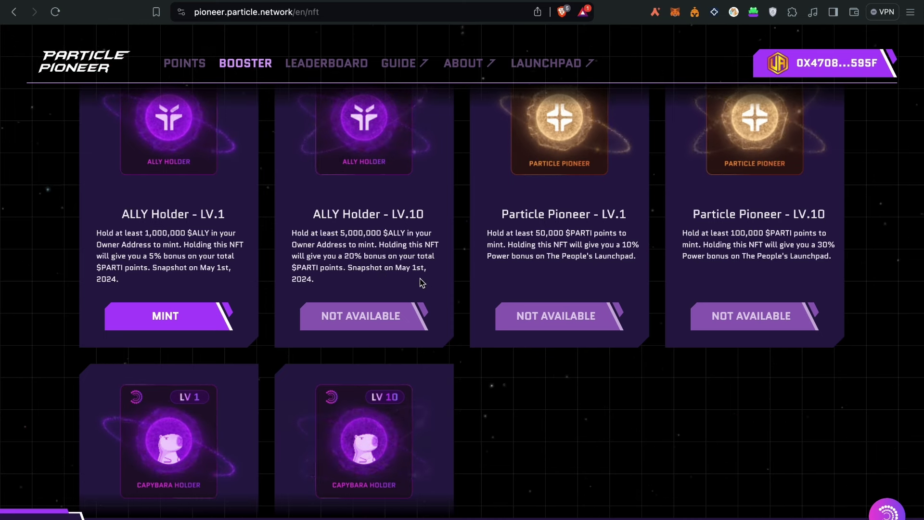
{"action": "scroll", "coordinate": [403, 281], "scroll_direction": "down", "scroll_amount": 1}
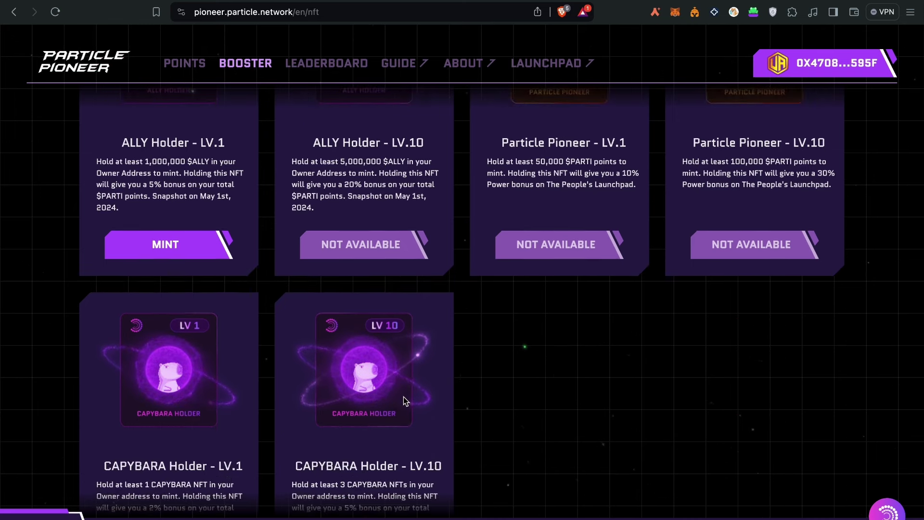
{"action": "scroll", "coordinate": [403, 396], "scroll_direction": "down", "scroll_amount": 2}
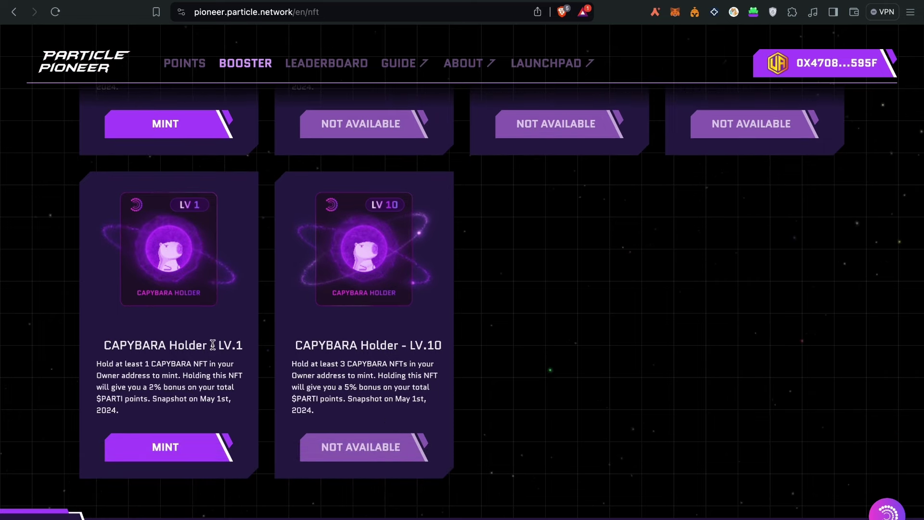
{"action": "scroll", "coordinate": [191, 137], "scroll_direction": "up", "scroll_amount": 6}
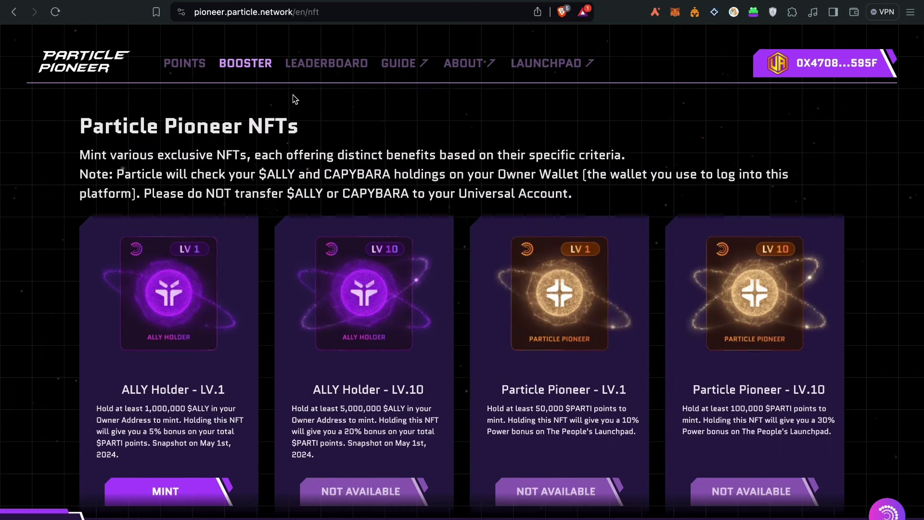
Step: Check the Universal Account's available gas and reopen the deposit form showing the pending 0.1 ETH
{"action": "left_click", "coordinate": [189, 64]}
{"action": "scroll", "coordinate": [206, 205], "scroll_direction": "down", "scroll_amount": 4}
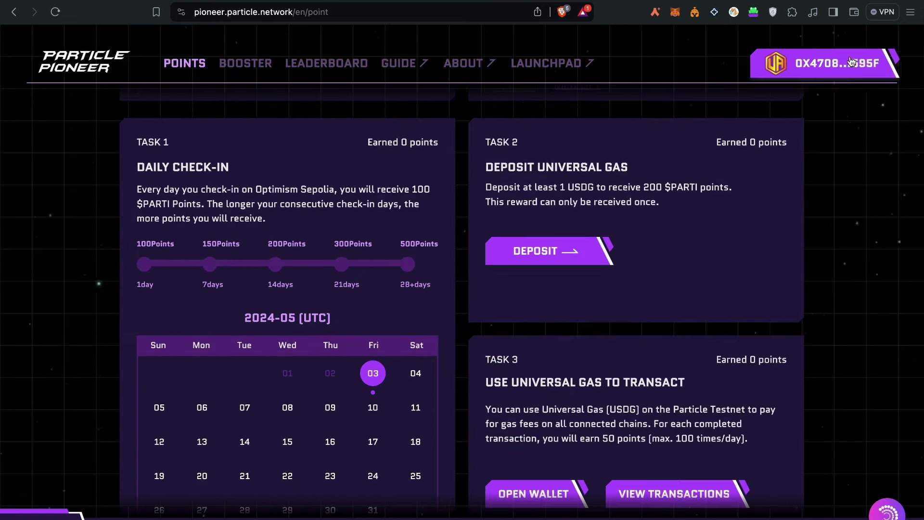
{"action": "left_click", "coordinate": [823, 64]}
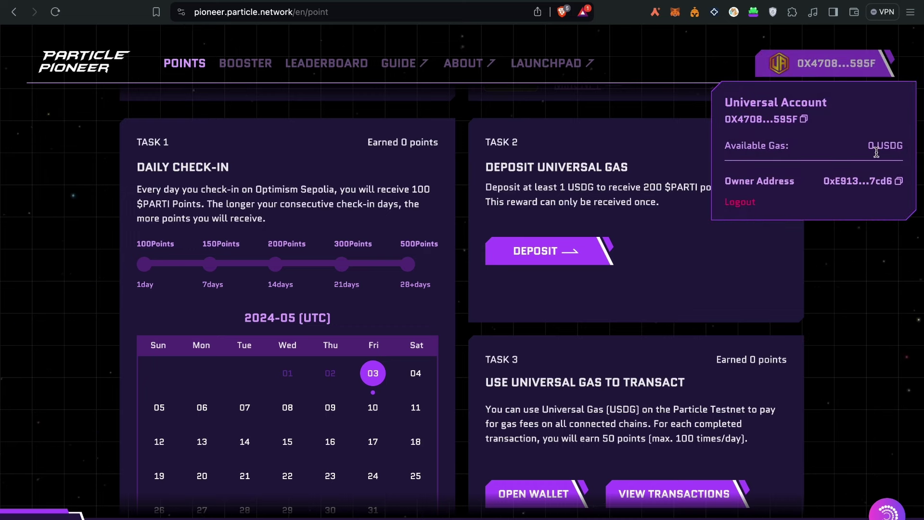
{"action": "scroll", "coordinate": [609, 272], "scroll_direction": "up", "scroll_amount": 1}
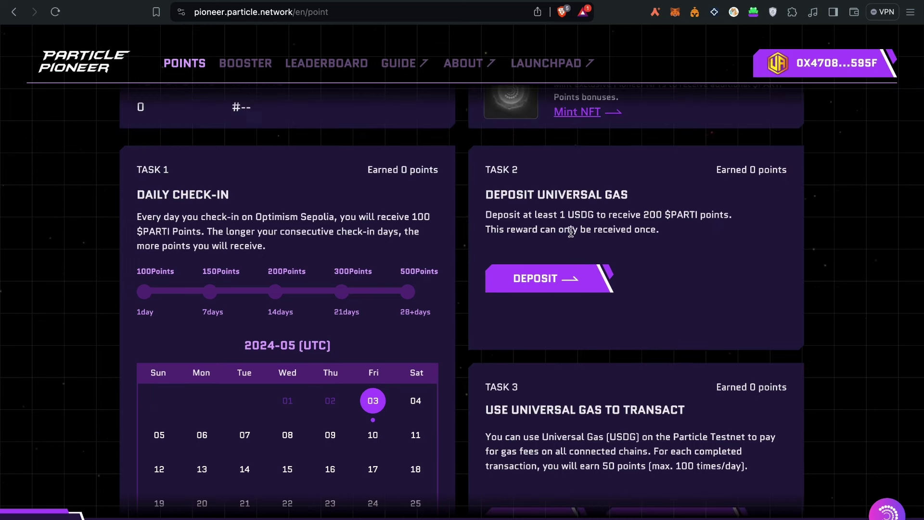
{"action": "left_click", "coordinate": [567, 279]}
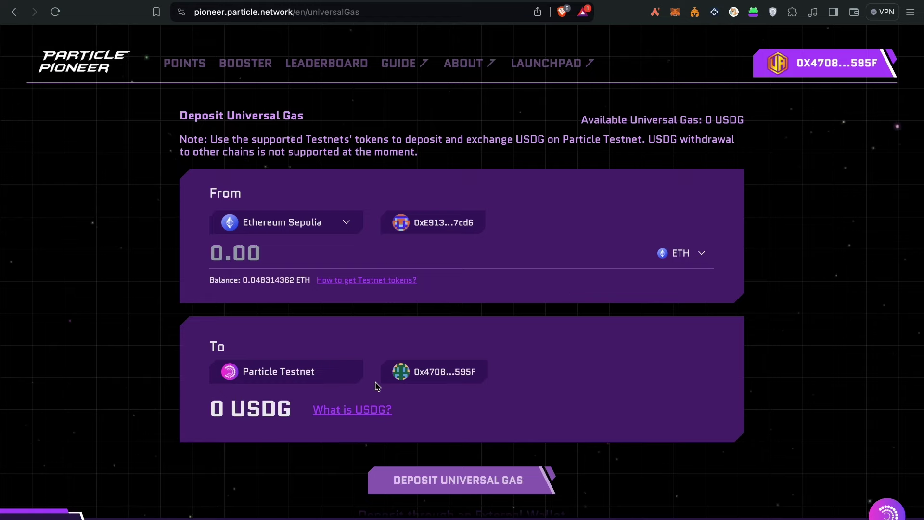
{"action": "scroll", "coordinate": [254, 409], "scroll_direction": "down", "scroll_amount": 5}
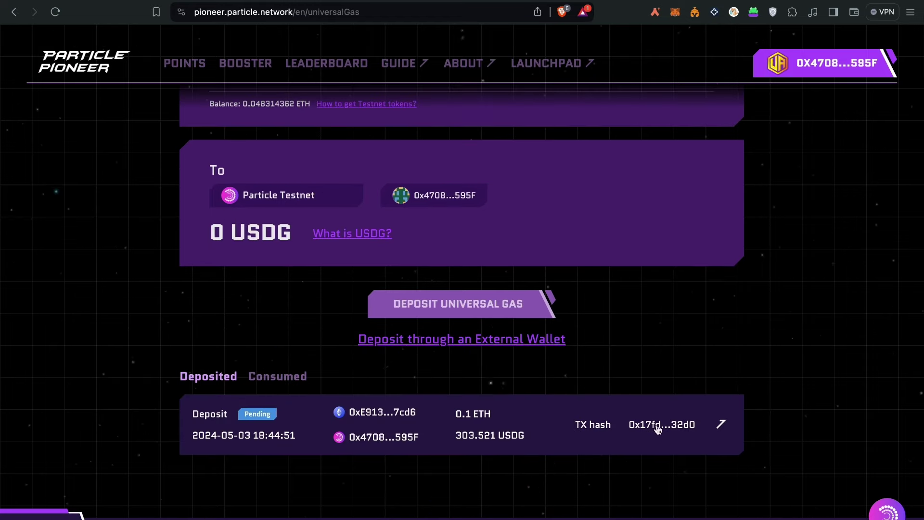
{"action": "scroll", "coordinate": [309, 324], "scroll_direction": "up", "scroll_amount": 5}
Step: Review the Points task cards, then move to the Booster NFTs page
{"action": "left_click", "coordinate": [184, 64]}
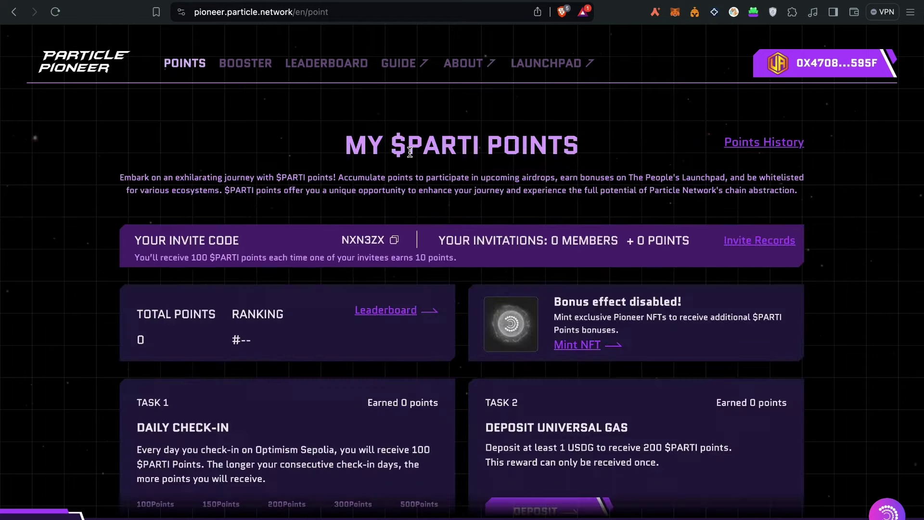
{"action": "scroll", "coordinate": [692, 325], "scroll_direction": "down", "scroll_amount": 5}
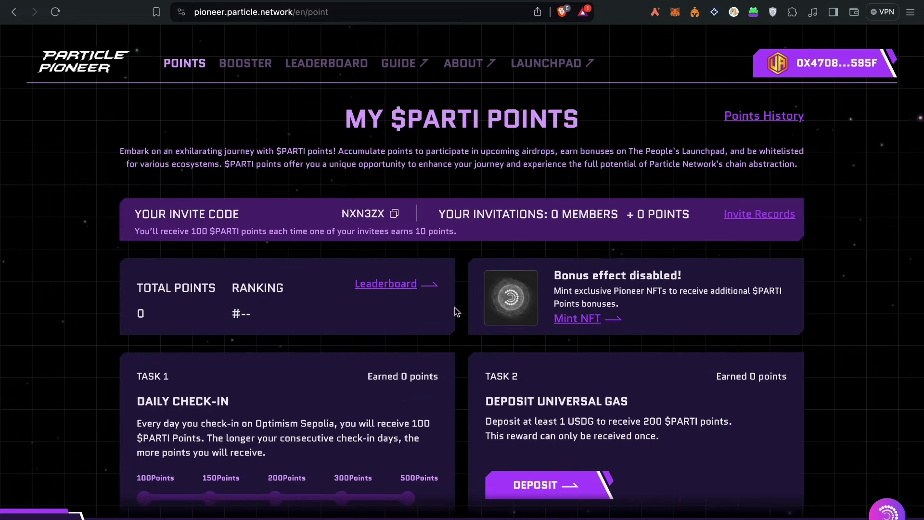
{"action": "scroll", "coordinate": [671, 279], "scroll_direction": "down", "scroll_amount": 8}
{"action": "scroll", "coordinate": [694, 205], "scroll_direction": "down", "scroll_amount": 3}
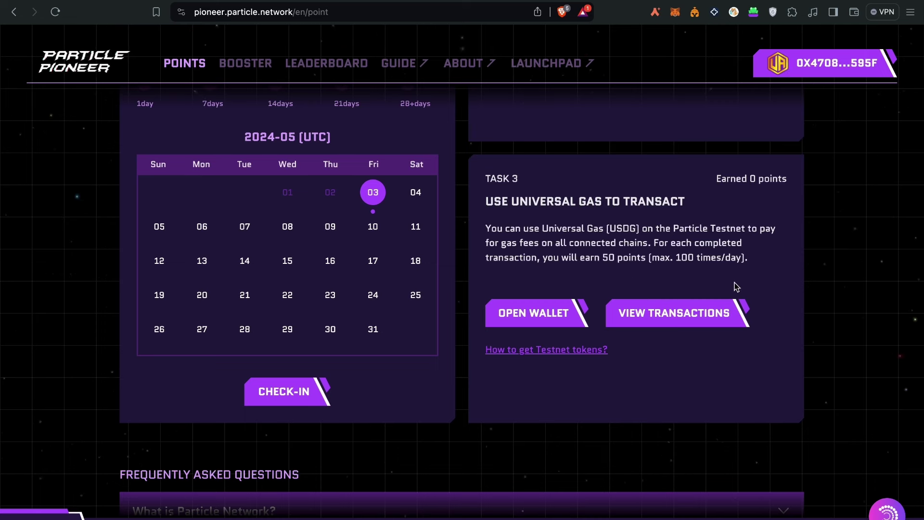
{"action": "scroll", "coordinate": [757, 290], "scroll_direction": "down", "scroll_amount": 1}
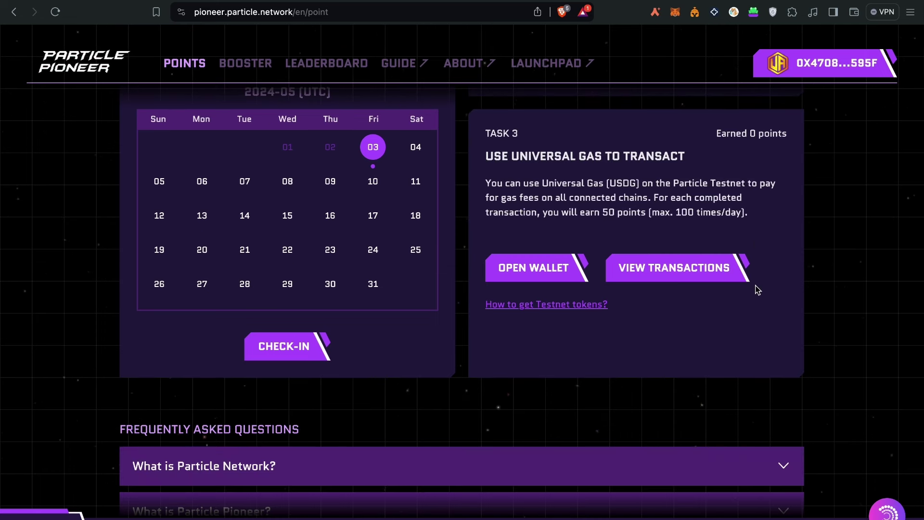
{"action": "scroll", "coordinate": [757, 290], "scroll_direction": "up", "scroll_amount": 1}
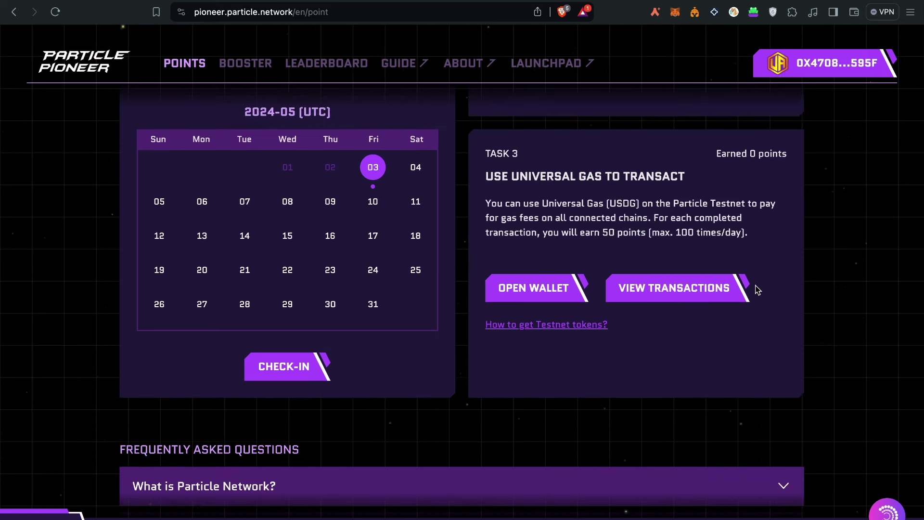
{"action": "scroll", "coordinate": [722, 244], "scroll_direction": "up", "scroll_amount": 3}
{"action": "scroll", "coordinate": [672, 265], "scroll_direction": "up", "scroll_amount": 1}
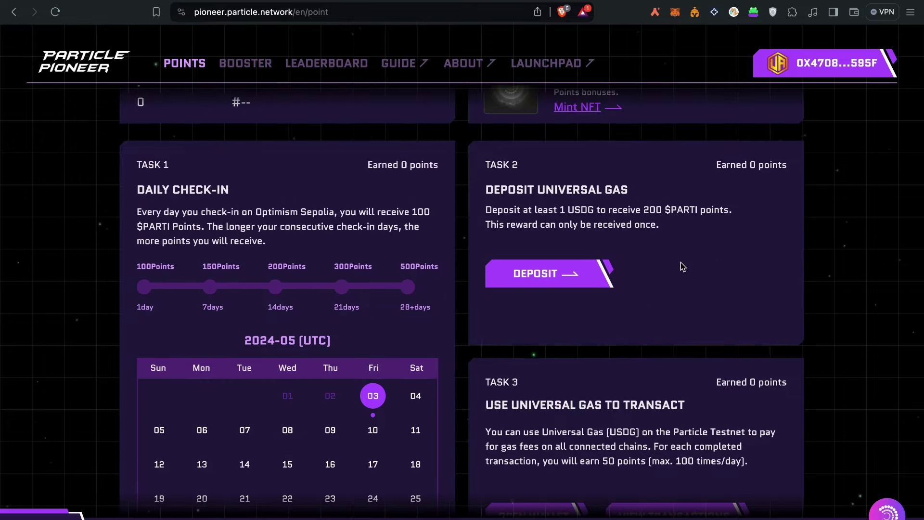
{"action": "scroll", "coordinate": [681, 266], "scroll_direction": "down", "scroll_amount": 4}
{"action": "scroll", "coordinate": [681, 267], "scroll_direction": "down", "scroll_amount": 4}
{"action": "scroll", "coordinate": [681, 267], "scroll_direction": "down", "scroll_amount": 4}
{"action": "scroll", "coordinate": [681, 267], "scroll_direction": "up", "scroll_amount": 2}
{"action": "scroll", "coordinate": [681, 266], "scroll_direction": "up", "scroll_amount": 8}
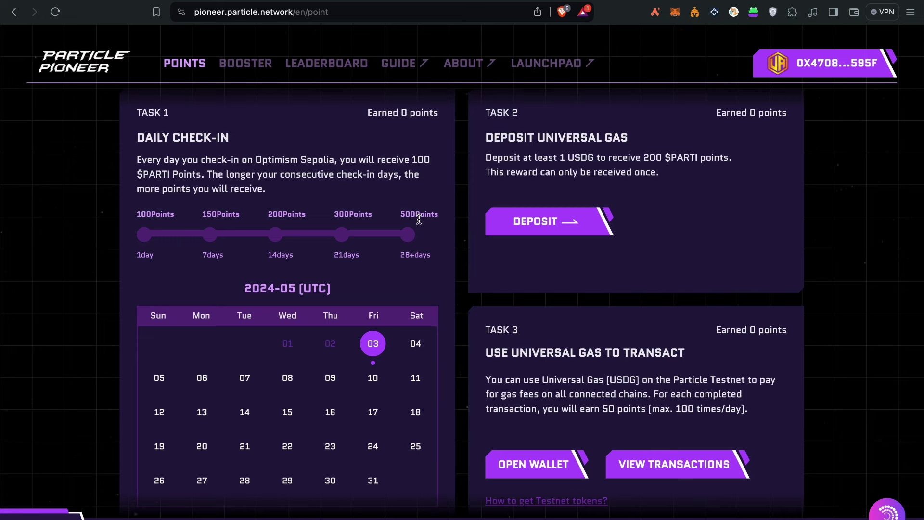
{"action": "scroll", "coordinate": [418, 220], "scroll_direction": "up", "scroll_amount": 2}
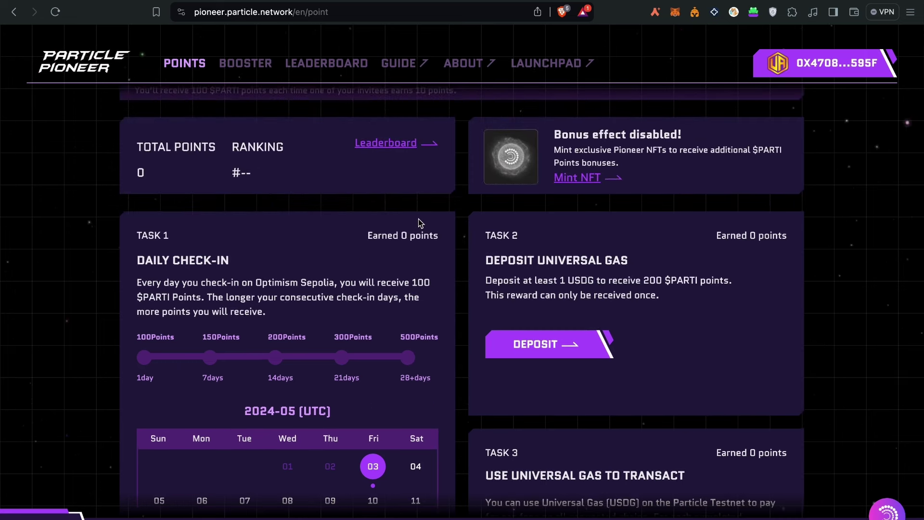
{"action": "scroll", "coordinate": [419, 218], "scroll_direction": "up", "scroll_amount": 3}
{"action": "left_click", "coordinate": [246, 64]}
{"action": "scroll", "coordinate": [399, 209], "scroll_direction": "down", "scroll_amount": 2}
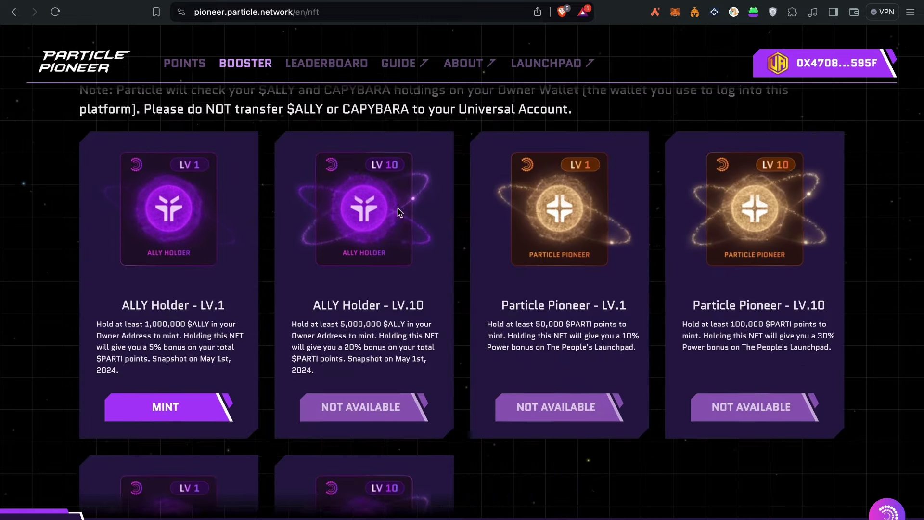
{"action": "scroll", "coordinate": [606, 304], "scroll_direction": "down", "scroll_amount": 1}
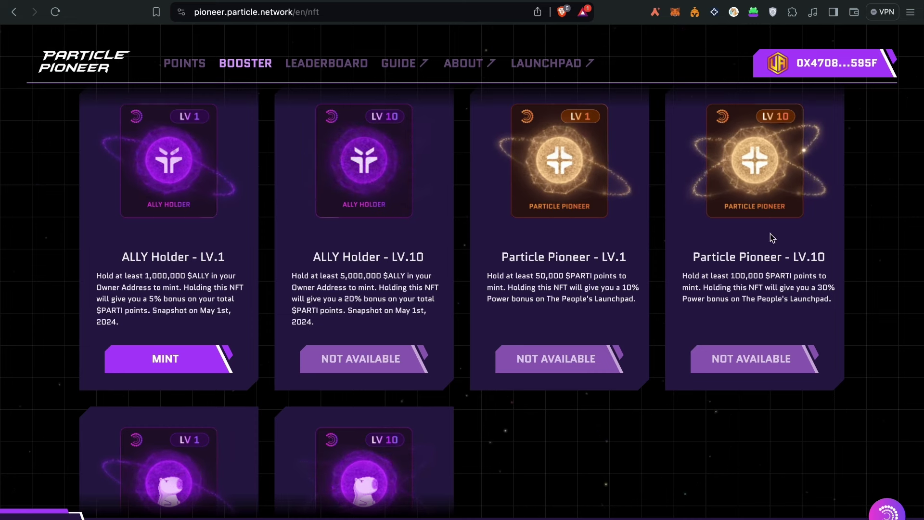
{"action": "scroll", "coordinate": [774, 238], "scroll_direction": "down", "scroll_amount": 1}
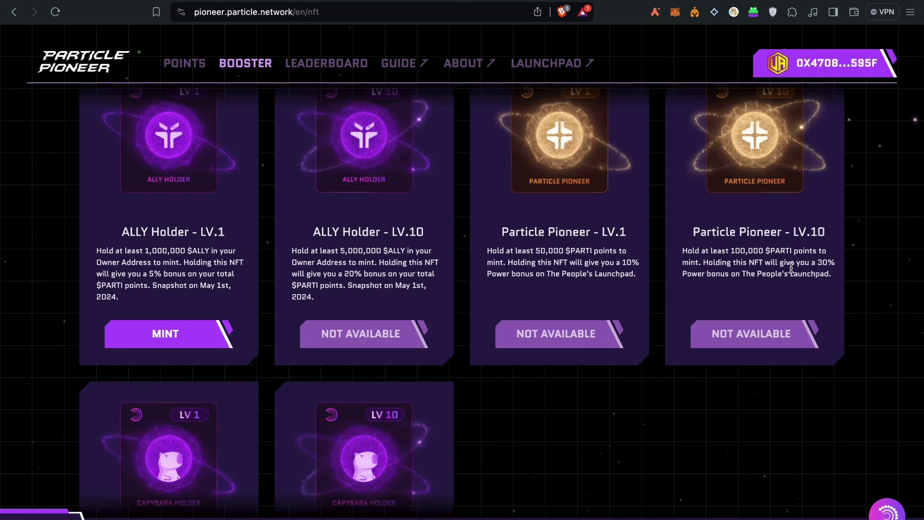
{"action": "scroll", "coordinate": [792, 268], "scroll_direction": "up", "scroll_amount": 3}
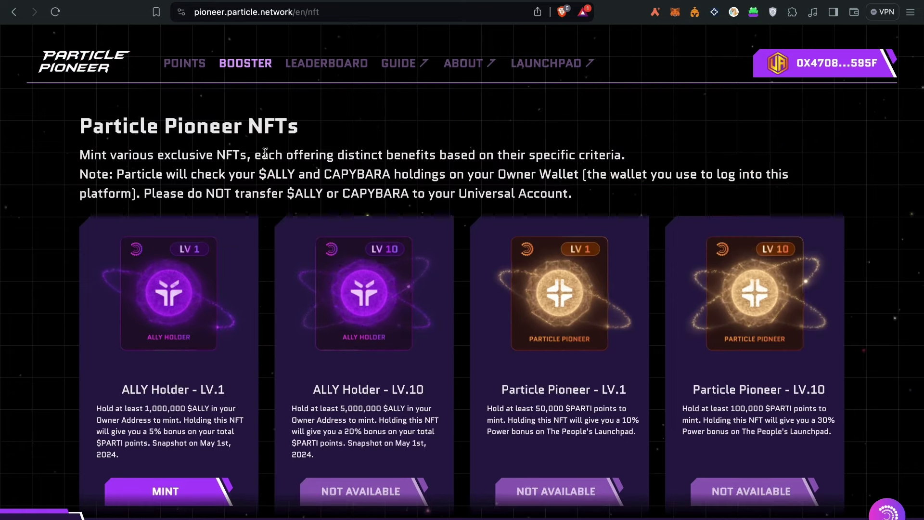
Step: Return to the My $PARTI Points overview, still showing 0 total points
{"action": "left_click", "coordinate": [184, 62]}
{"action": "scroll", "coordinate": [347, 311], "scroll_direction": "down", "scroll_amount": 1}
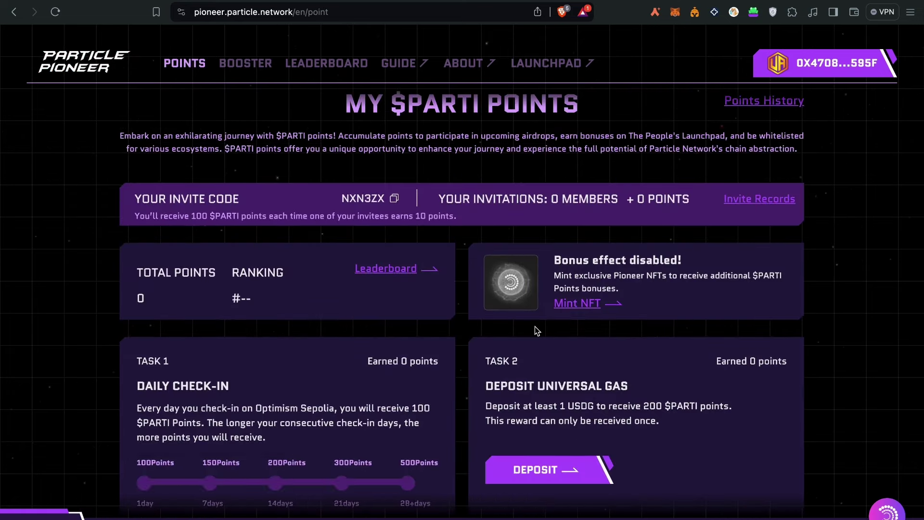
{"action": "scroll", "coordinate": [536, 326], "scroll_direction": "down", "scroll_amount": 5}
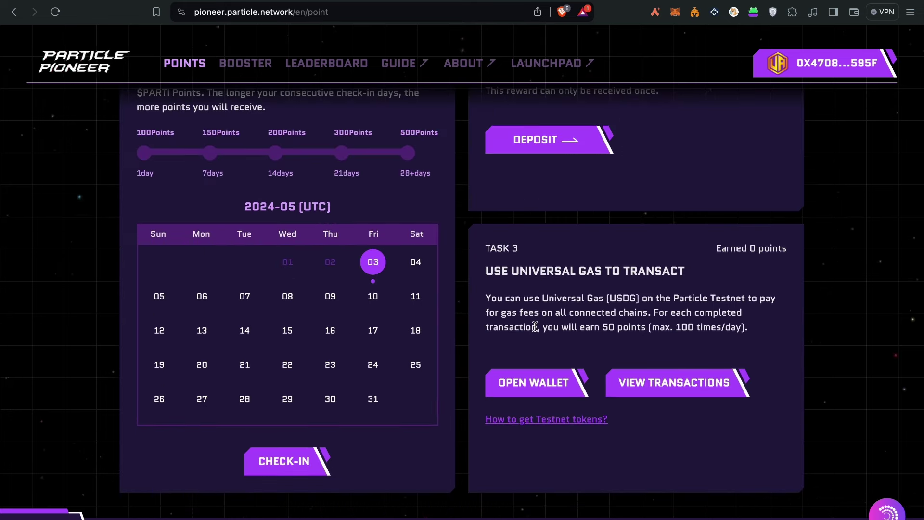
{"action": "scroll", "coordinate": [643, 370], "scroll_direction": "up", "scroll_amount": 5}
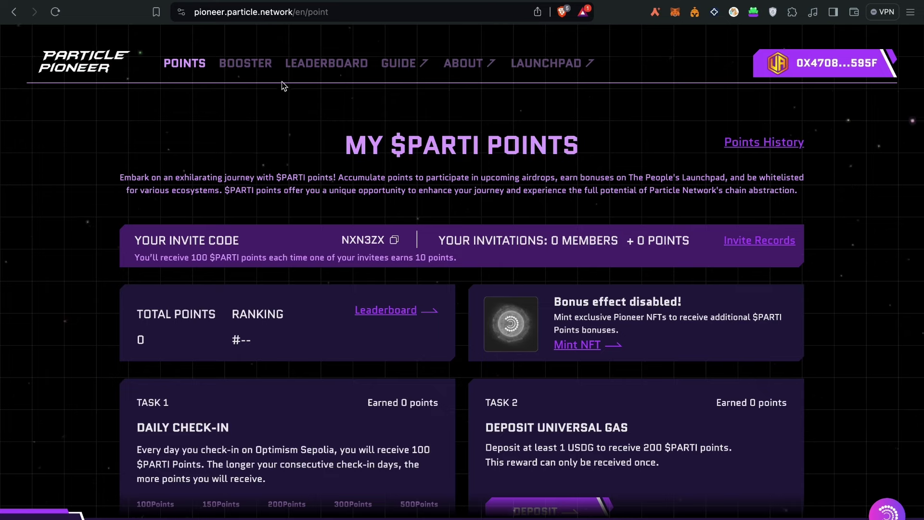
Step: Revisit the CAPYBARA booster cards, return to Points, and reopen the Universal Gas deposit page from Task 2
{"action": "left_click", "coordinate": [249, 65]}
{"action": "scroll", "coordinate": [173, 273], "scroll_direction": "down", "scroll_amount": 2}
{"action": "scroll", "coordinate": [173, 275], "scroll_direction": "down", "scroll_amount": 2}
{"action": "scroll", "coordinate": [181, 332], "scroll_direction": "down", "scroll_amount": 2}
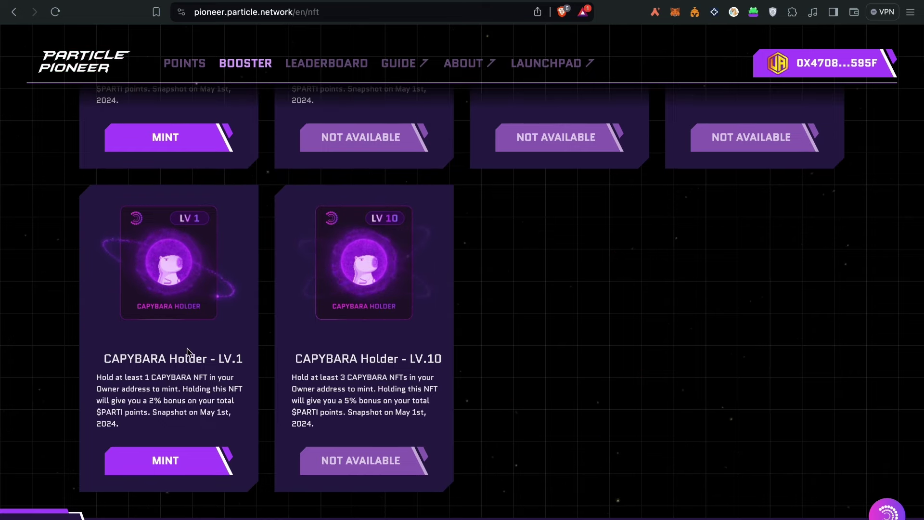
{"action": "scroll", "coordinate": [187, 352], "scroll_direction": "up", "scroll_amount": 5}
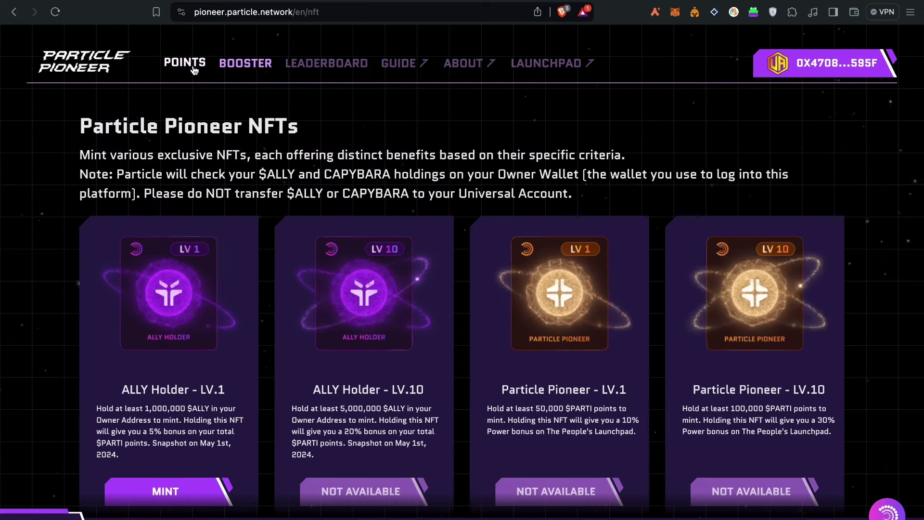
{"action": "left_click", "coordinate": [185, 62]}
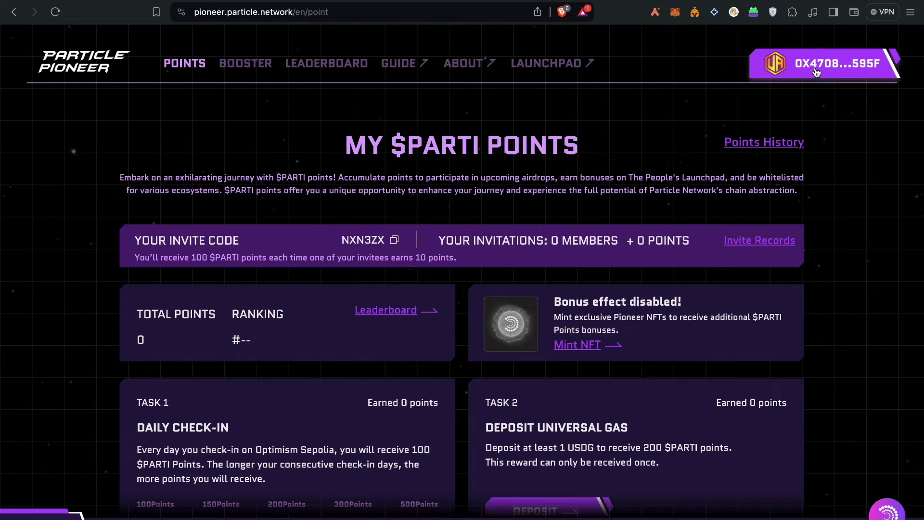
{"action": "scroll", "coordinate": [567, 255], "scroll_direction": "down", "scroll_amount": 1}
{"action": "scroll", "coordinate": [567, 256], "scroll_direction": "down", "scroll_amount": 5}
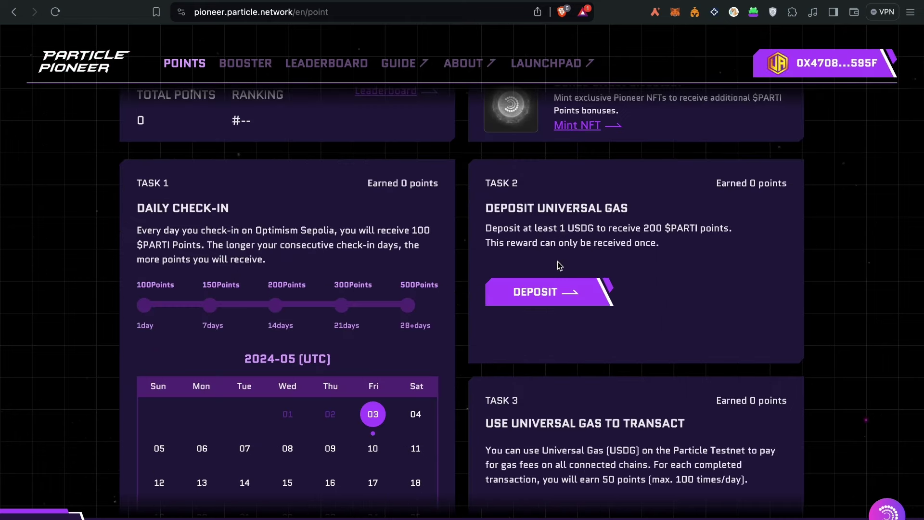
{"action": "left_click", "coordinate": [544, 292]}
{"action": "scroll", "coordinate": [458, 345], "scroll_direction": "down", "scroll_amount": 3}
Step: Copy a detail of the pending 0.1 ETH deposit row
{"action": "left_click", "coordinate": [507, 437]}
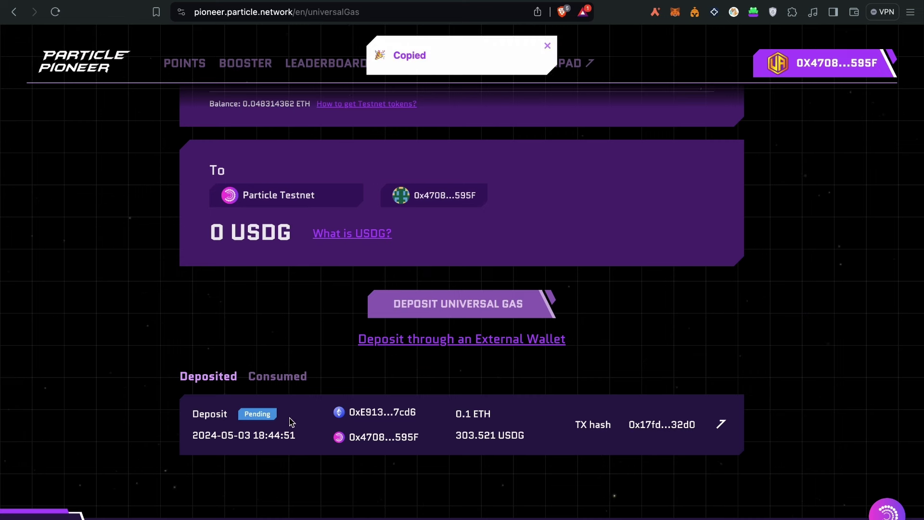
{"action": "scroll", "coordinate": [258, 371], "scroll_direction": "up", "scroll_amount": 3}
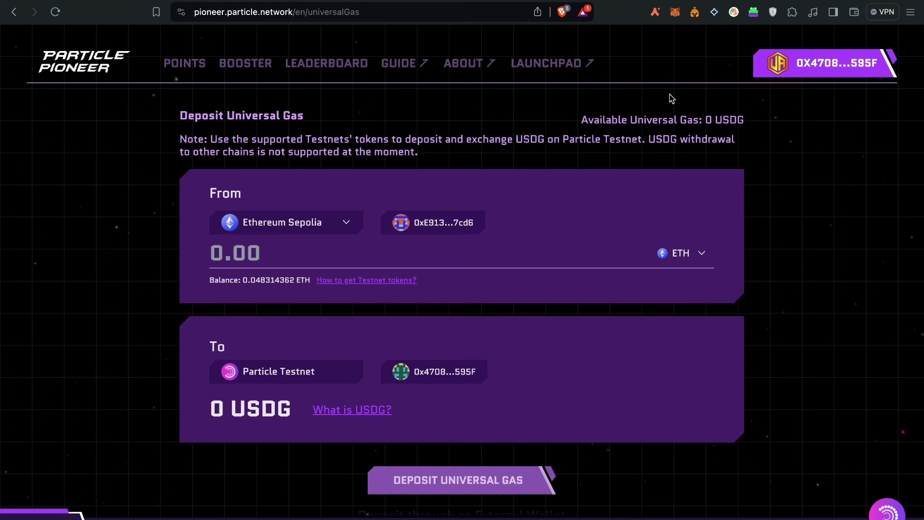
Step: Switch the browser to the BitMart Futures BTCUSDT perpetual tab
{"action": "key", "text": "ctrl+Tab"}
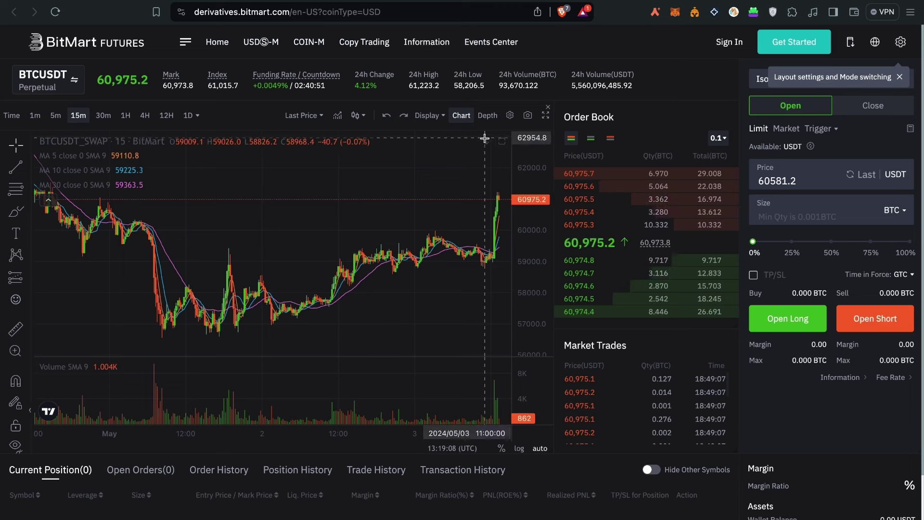